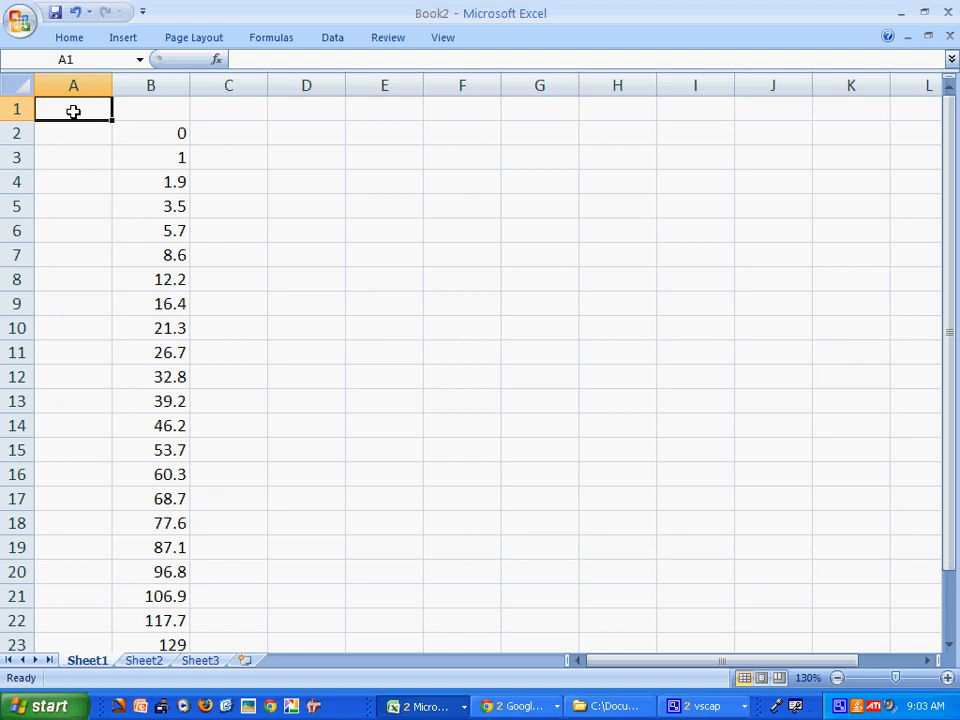
- Enter the column headings Time (s), Position (cm) and Velocity (cm/s) in cells A1 to C1
{"action": "type", "text": "Time (s"}
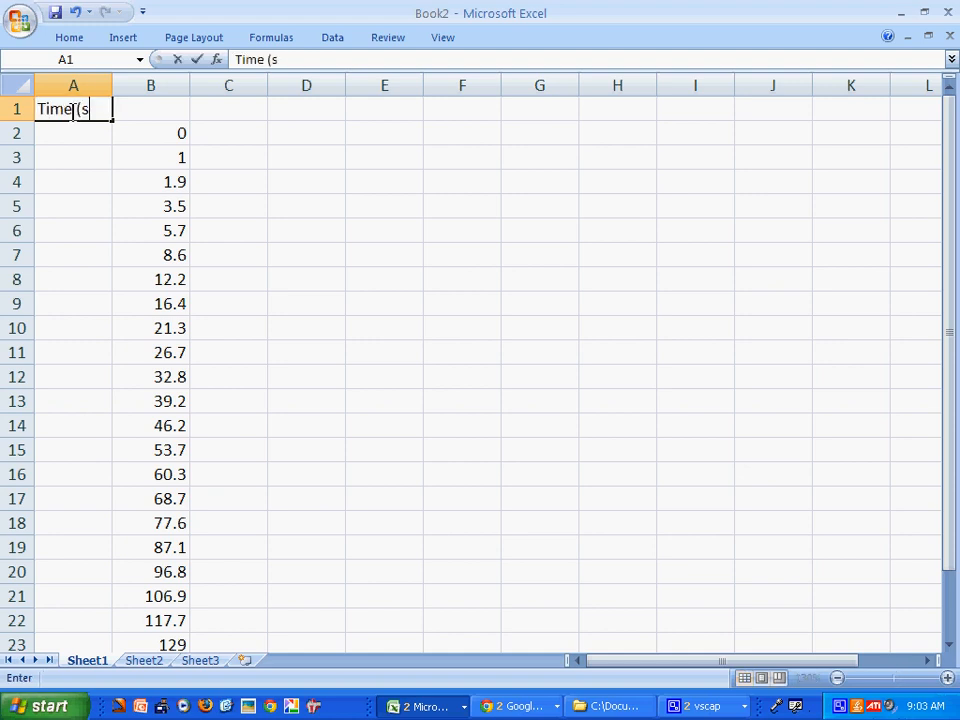
{"action": "left_click", "coordinate": [145, 107]}
{"action": "type", "text": "Position "}
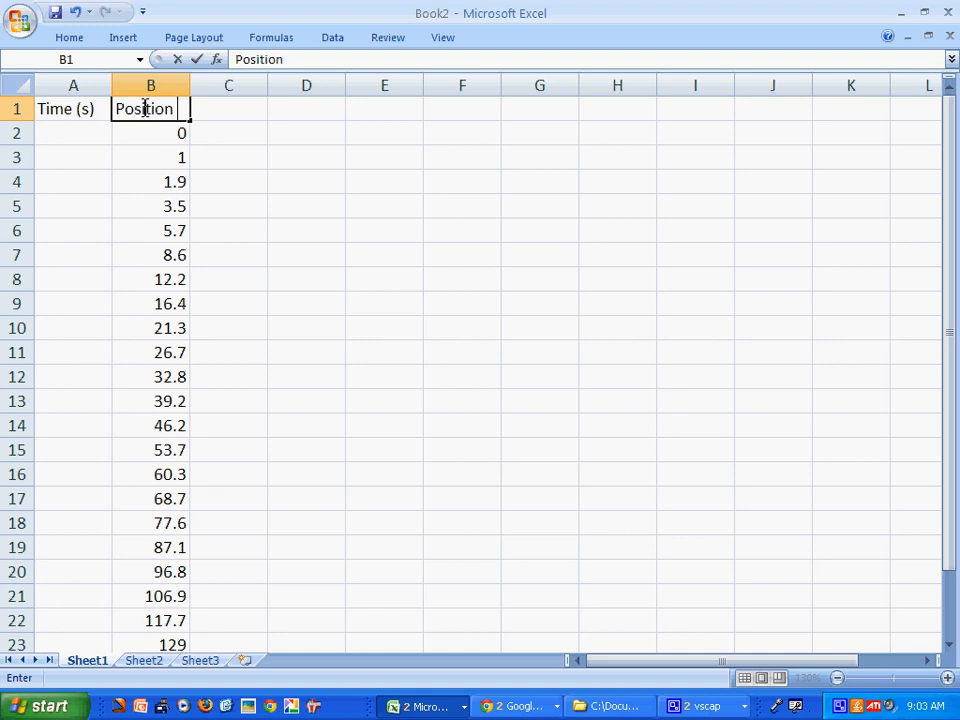
{"action": "type", "text": "(cm)"}
{"action": "key", "text": "Tab"}
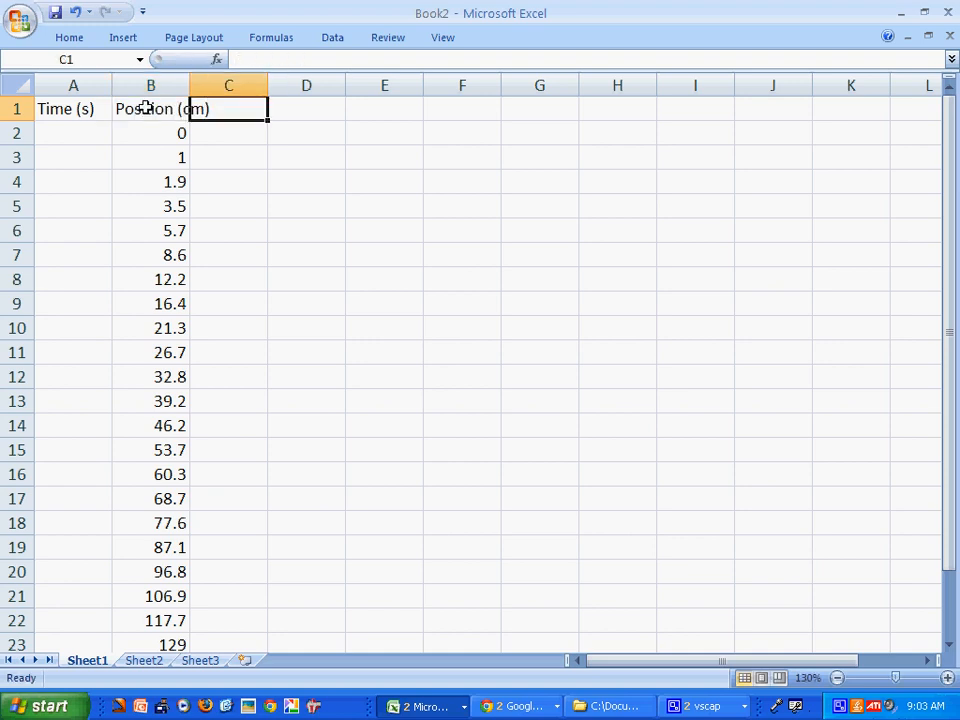
{"action": "type", "text": "Velocity"}
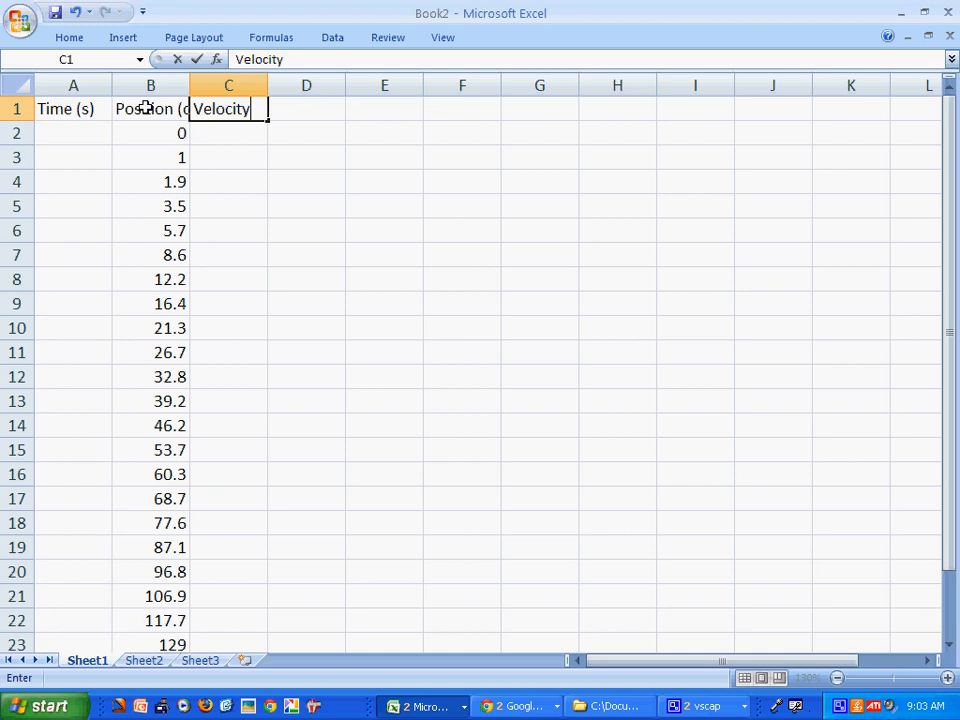
{"action": "type", "text": " (cm/s"}
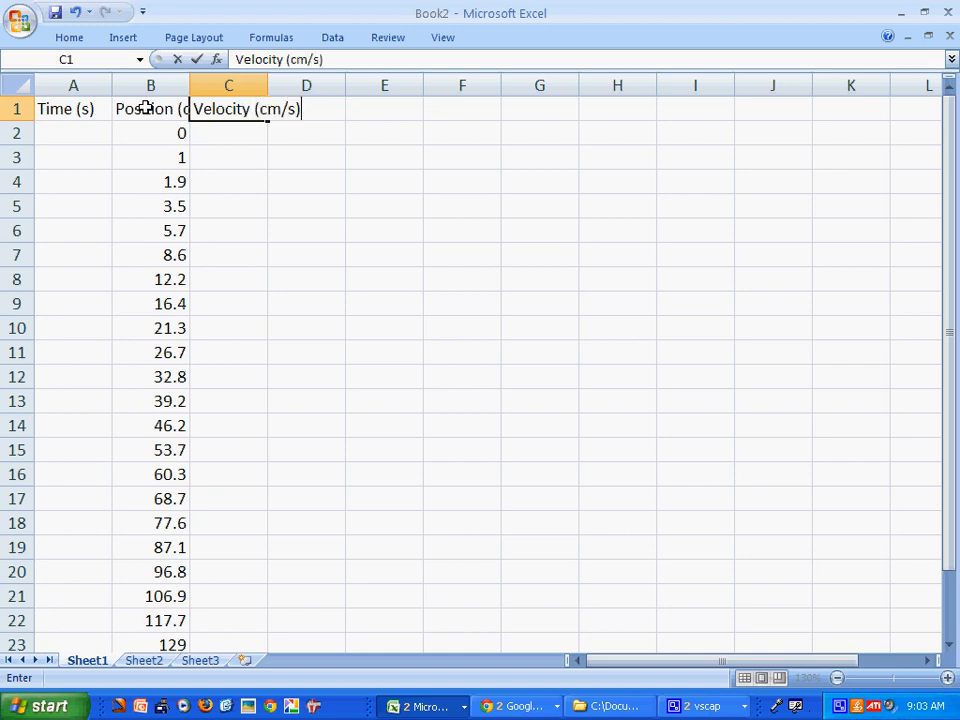
{"action": "key", "text": "Return"}
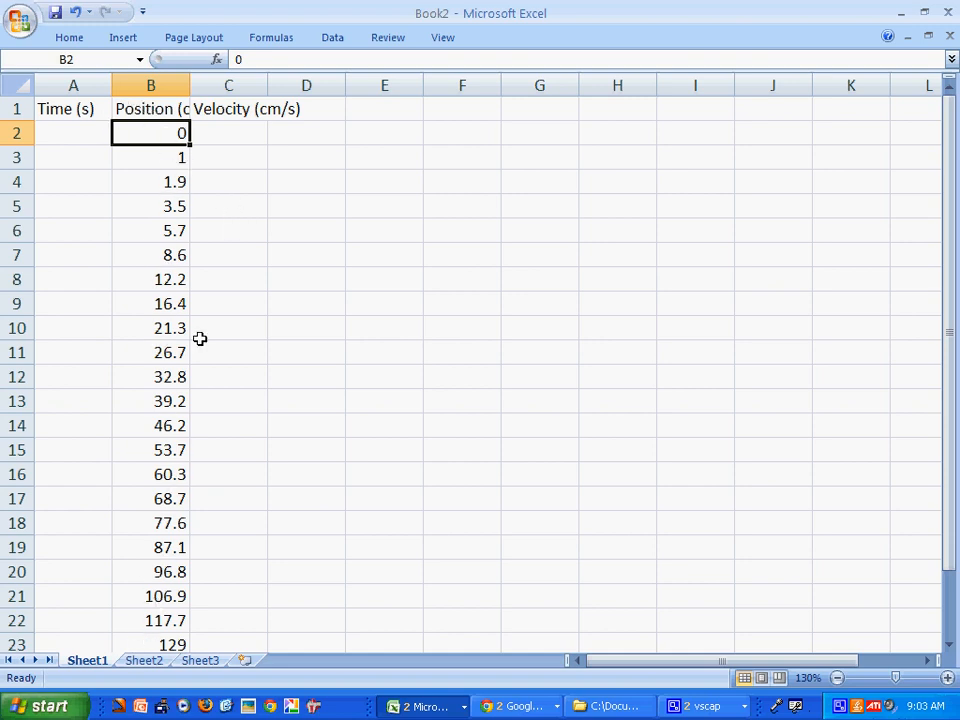
- Enter the first three time values 0, .1 and .2 in cells A2 to A4
{"action": "left_click", "coordinate": [75, 133]}
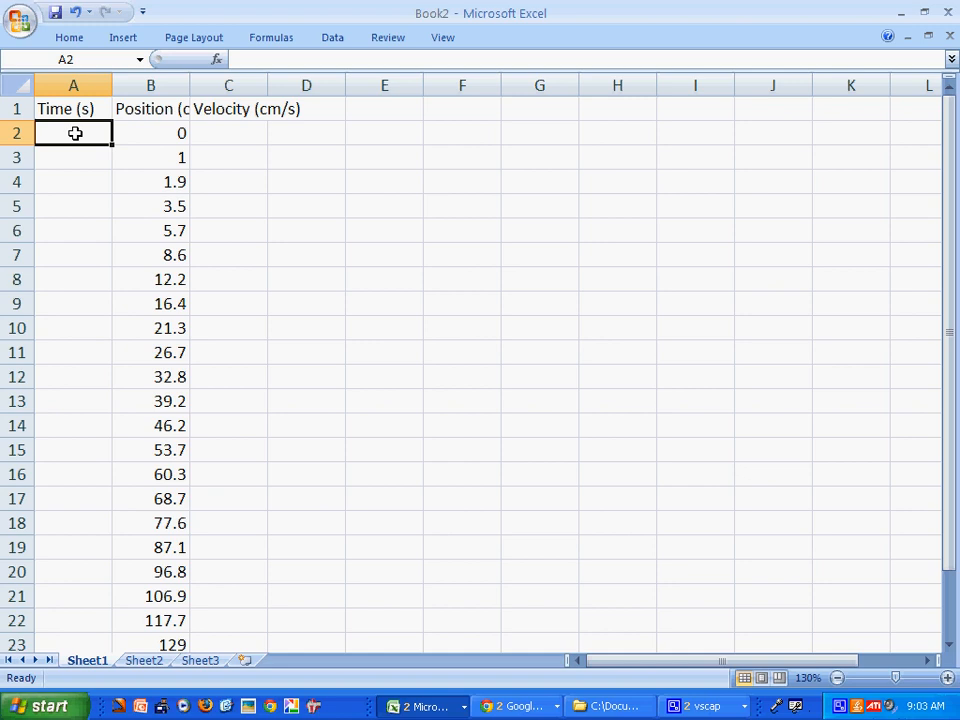
{"action": "type", "text": "0"}
{"action": "key", "text": "Return"}
{"action": "type", "text": ".1"}
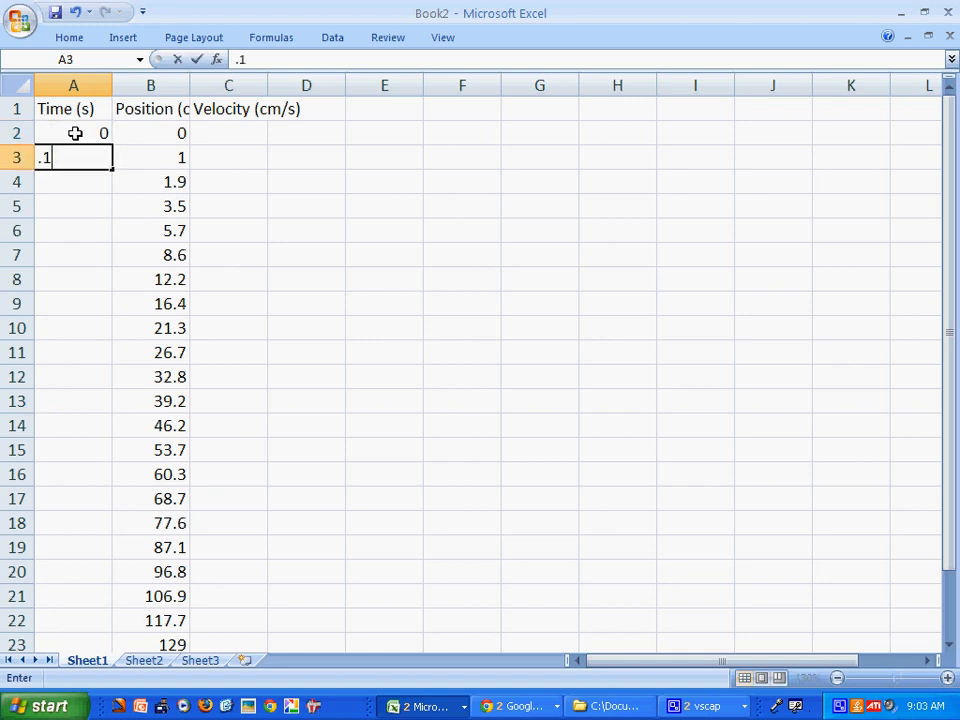
{"action": "key", "text": "Return"}
{"action": "type", "text": ".2"}
{"action": "left_click", "coordinate": [107, 231]}
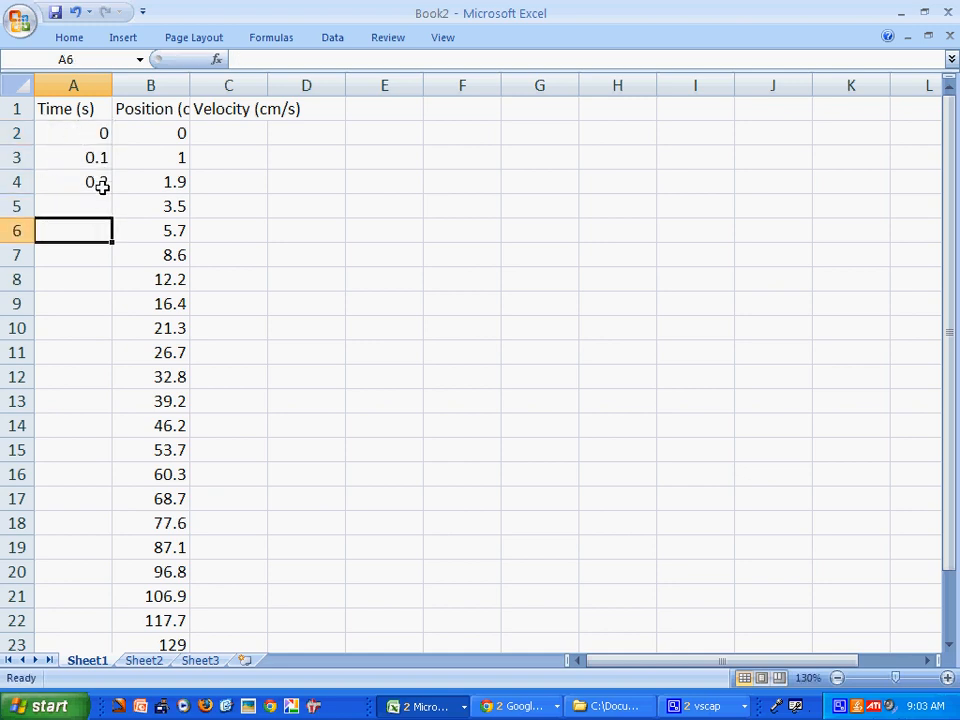
- Extend the 0.1-second time series from A3:A4 down column A to row 25
{"action": "left_click_drag", "start_coordinate": [94, 156], "coordinate": [92, 172]}
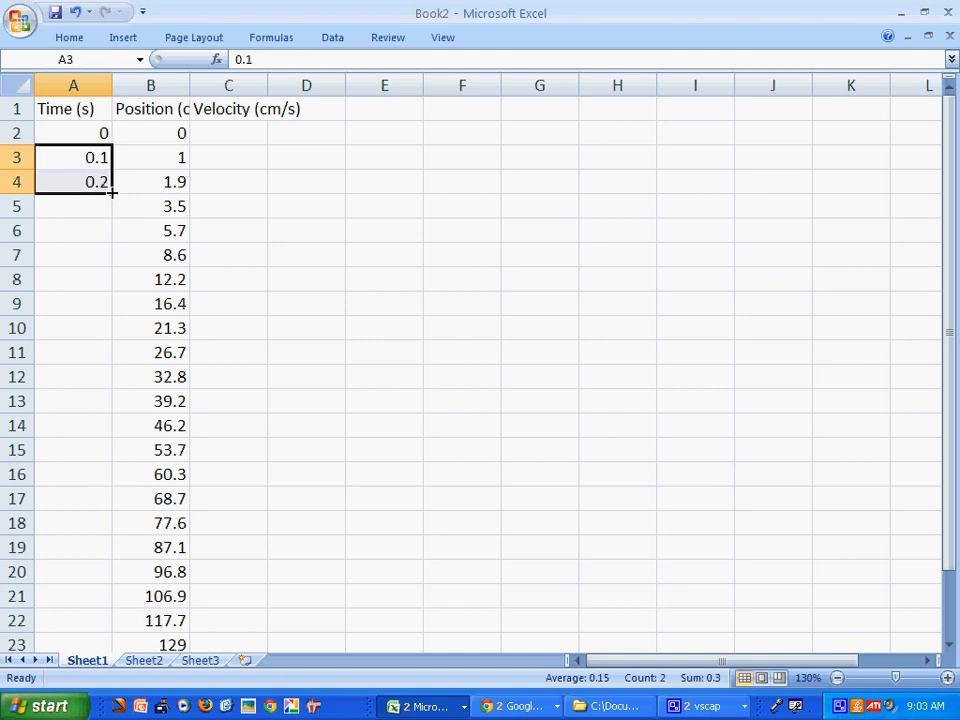
{"action": "left_click_drag", "start_coordinate": [112, 192], "coordinate": [100, 599]}
{"action": "scroll", "coordinate": [122, 551], "scroll_direction": "up", "scroll_amount": 2}
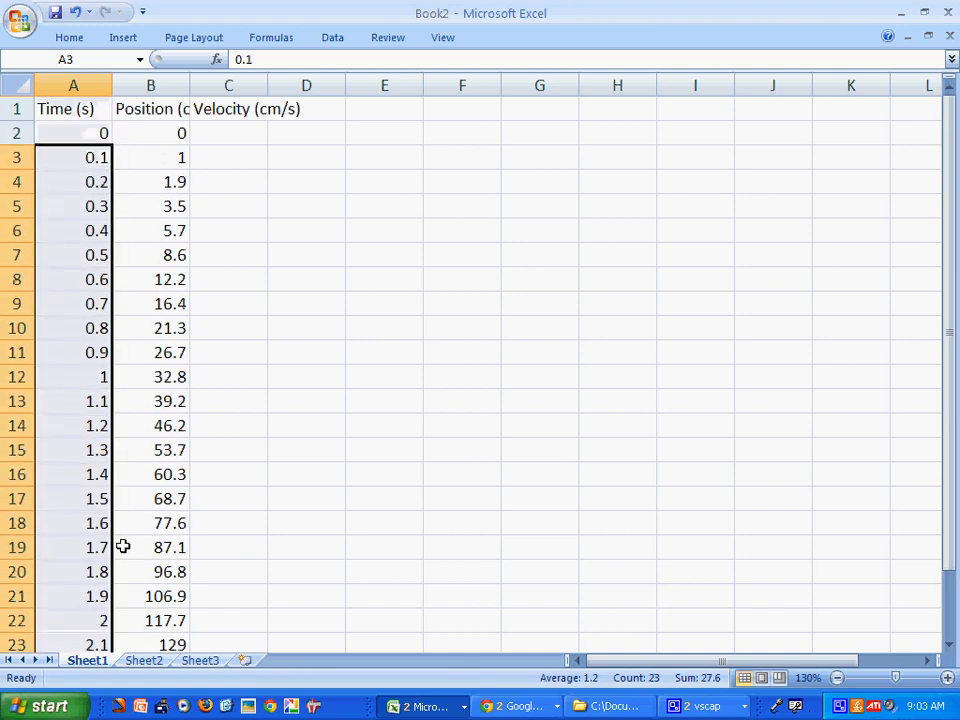
- Enter 0 as the starting velocity in cell C2
{"action": "left_click", "coordinate": [230, 137]}
{"action": "type", "text": "0"}
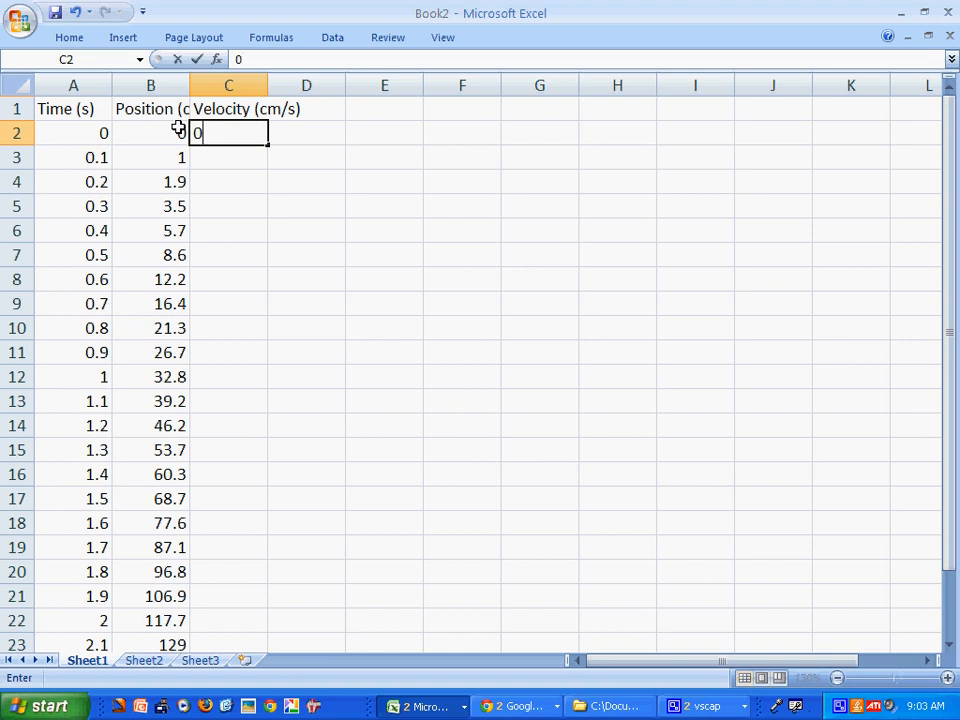
{"action": "key", "text": "Return"}
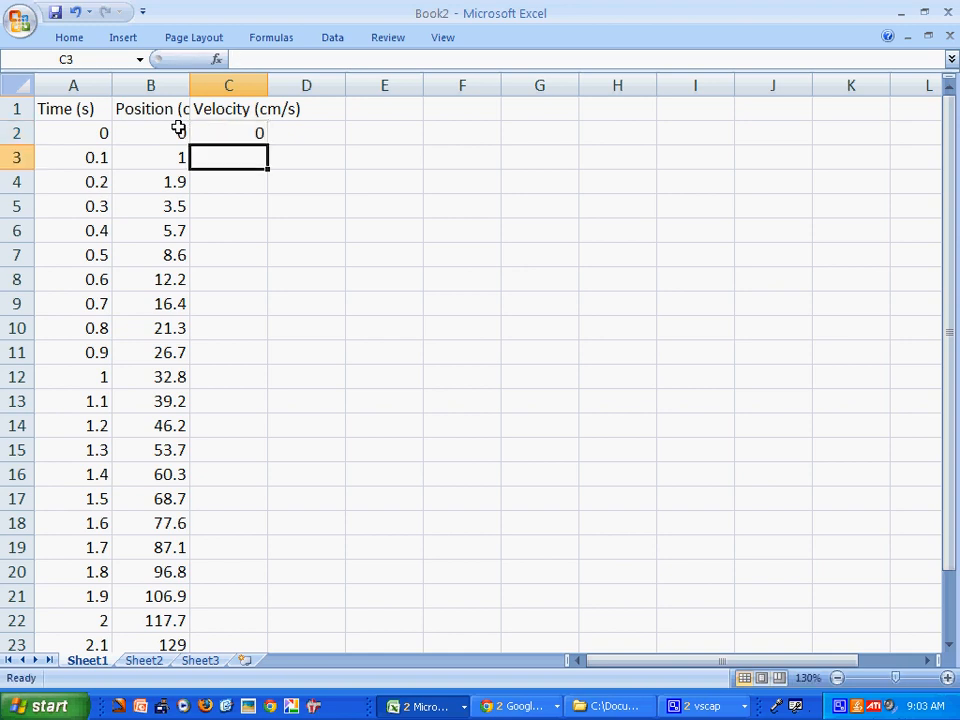
- Enter the velocity formula =(B3-B2)/.1 in cell C3
{"action": "type", "text": "("}
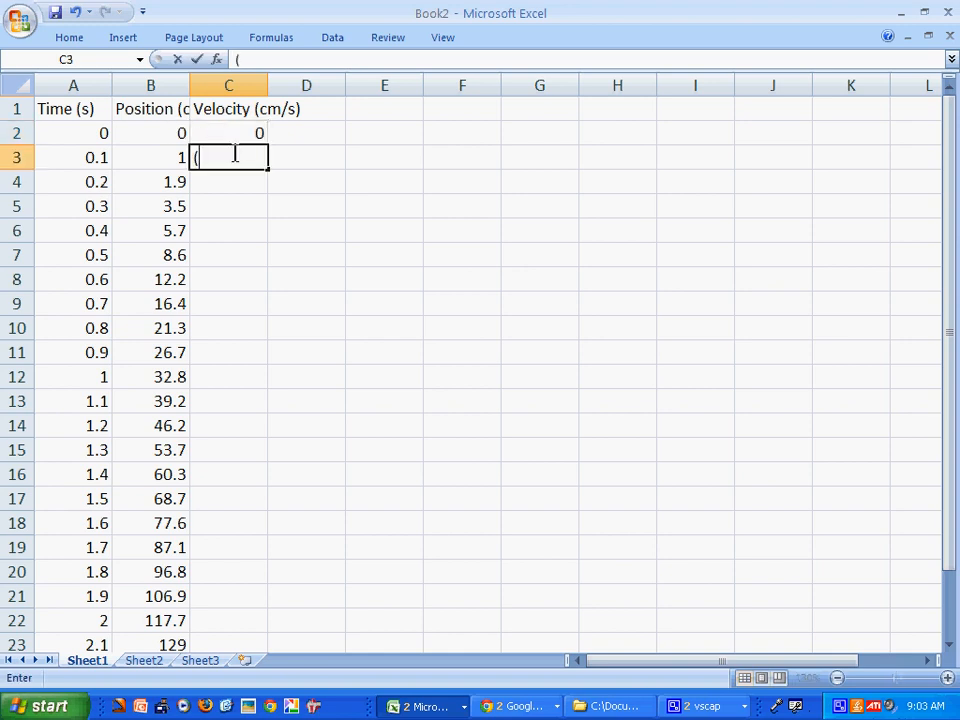
{"action": "key", "text": "BackSpace"}
{"action": "type", "text": "="}
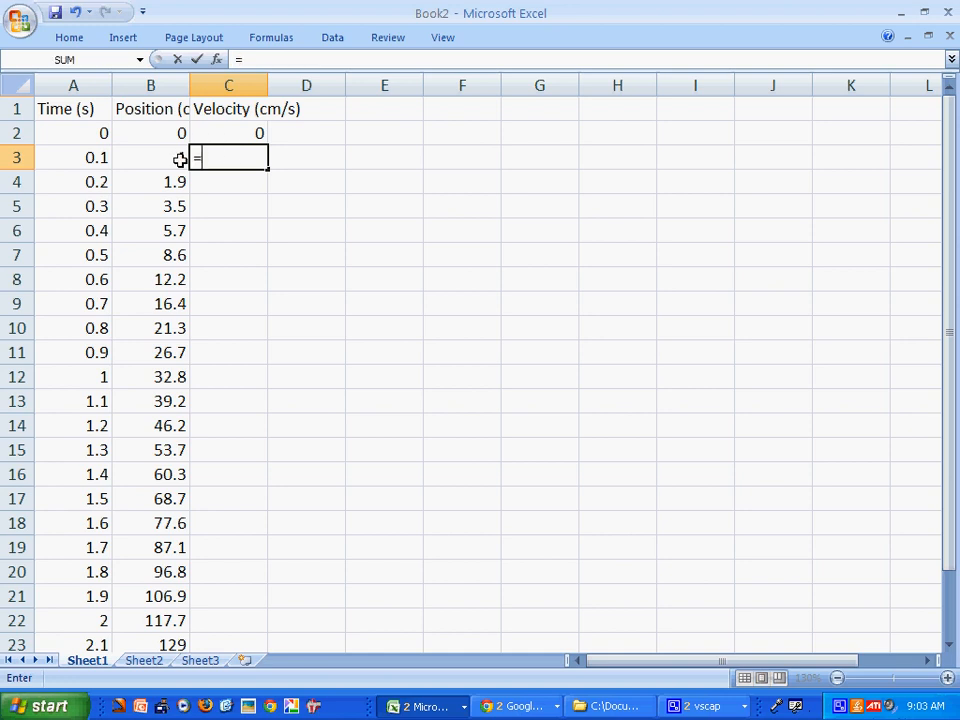
{"action": "left_click", "coordinate": [163, 157]}
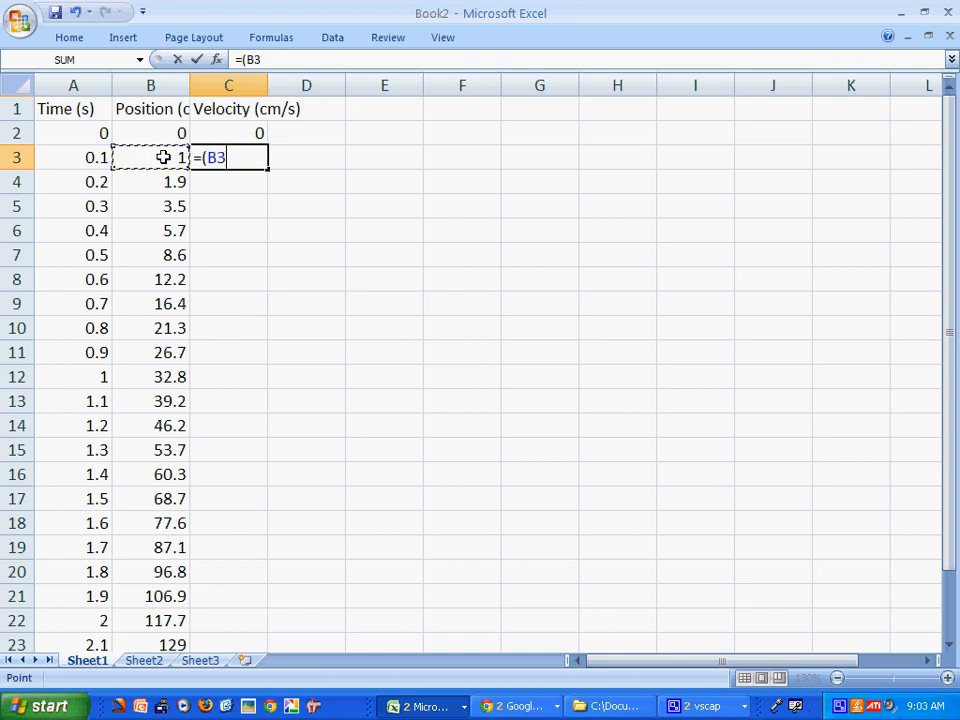
{"action": "type", "text": "-"}
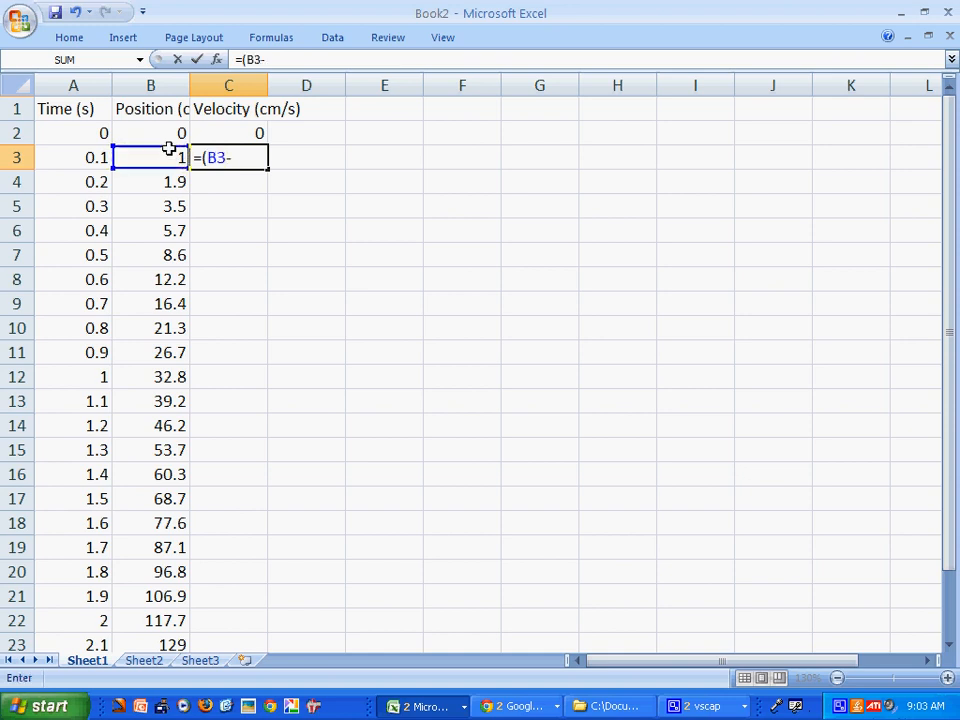
{"action": "left_click", "coordinate": [171, 135]}
{"action": "type", "text": ")/.1"}
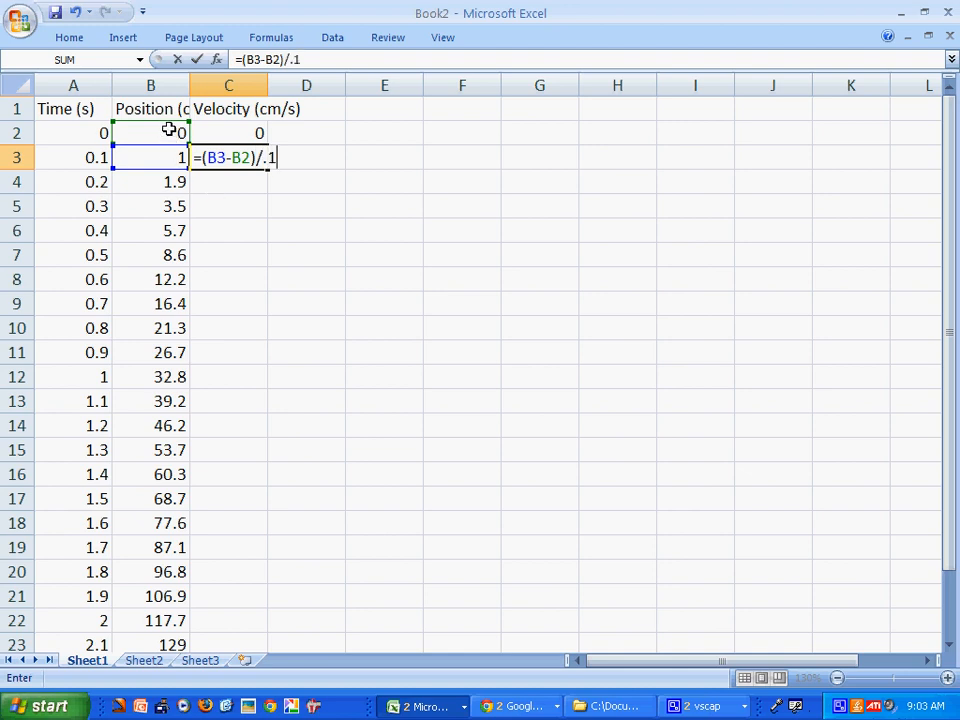
{"action": "key", "text": "Return"}
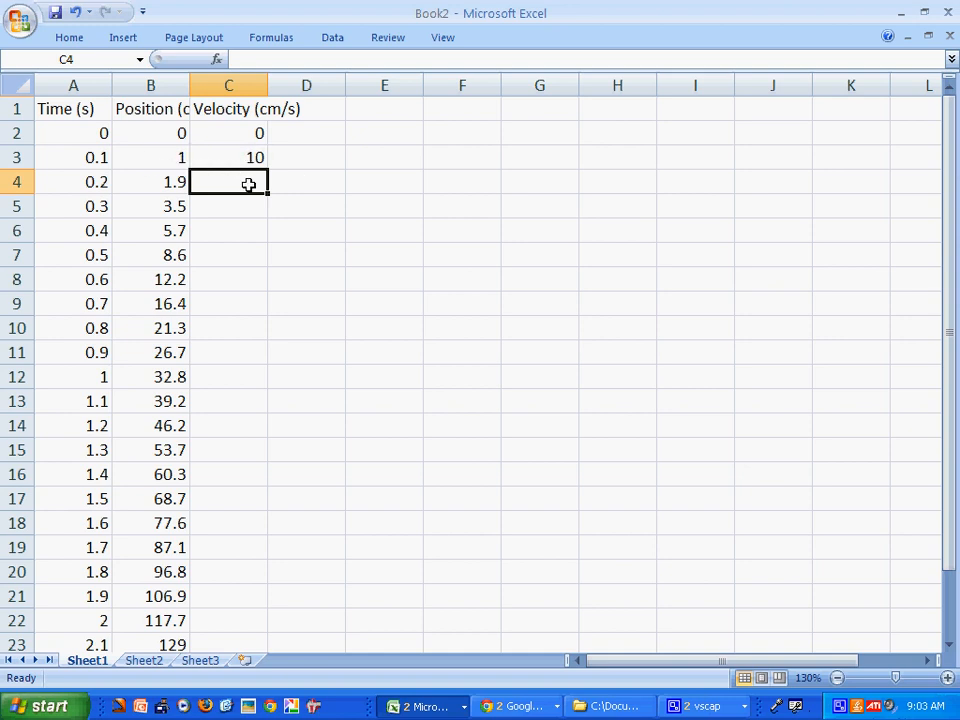
- Copy the velocity formula from C3 down column C to row 25
{"action": "left_click", "coordinate": [255, 158]}
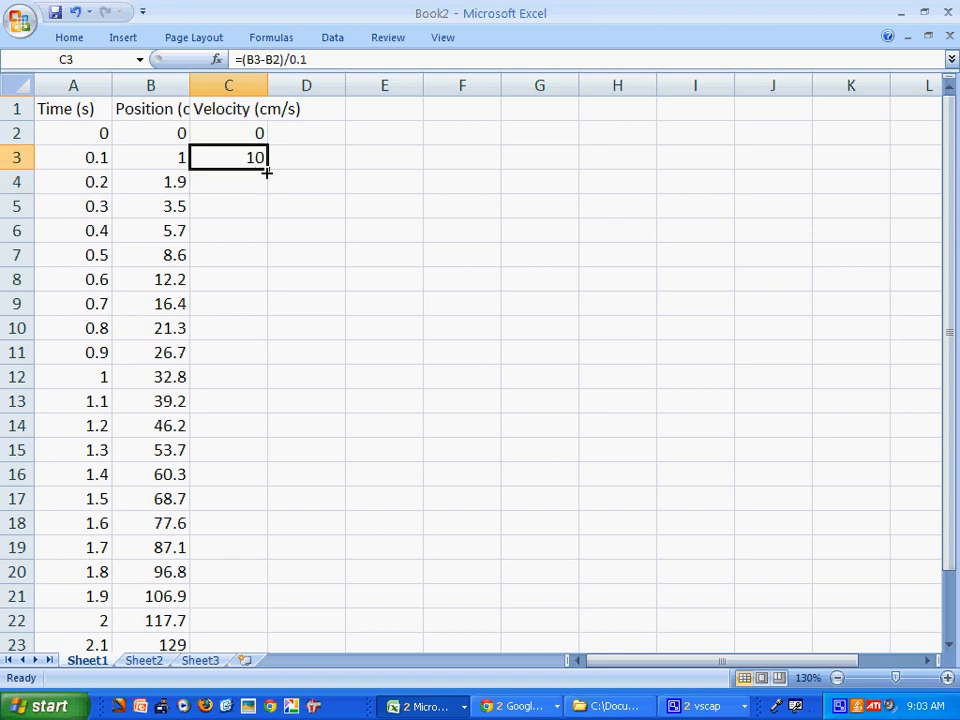
{"action": "left_click_drag", "start_coordinate": [267, 170], "coordinate": [262, 612]}
{"action": "scroll", "coordinate": [318, 457], "scroll_direction": "up", "scroll_amount": 2}
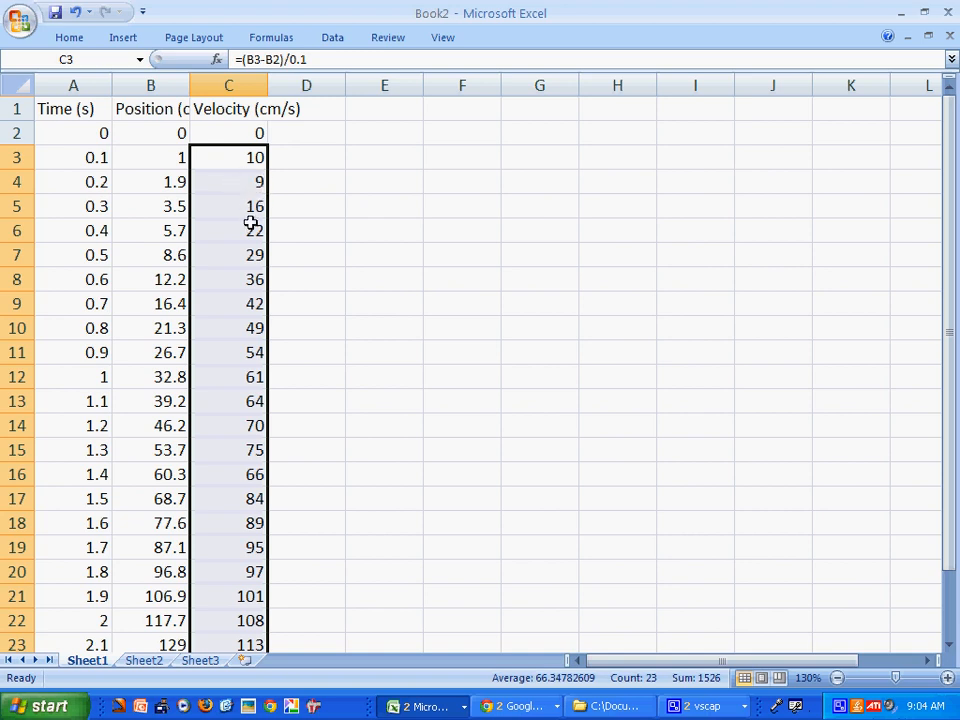
{"action": "left_click", "coordinate": [466, 214]}
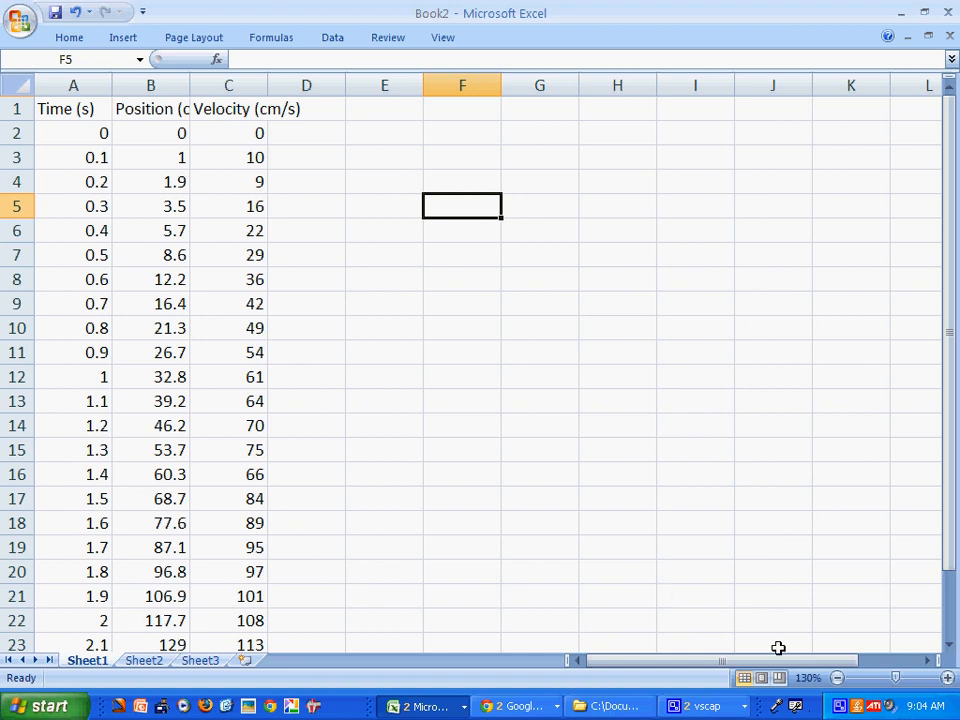
- Insert a scatter chart with smooth lines and no markers from the time and position data in A2:B25
{"action": "left_click", "coordinate": [837, 678]}
{"action": "left_click", "coordinate": [837, 678]}
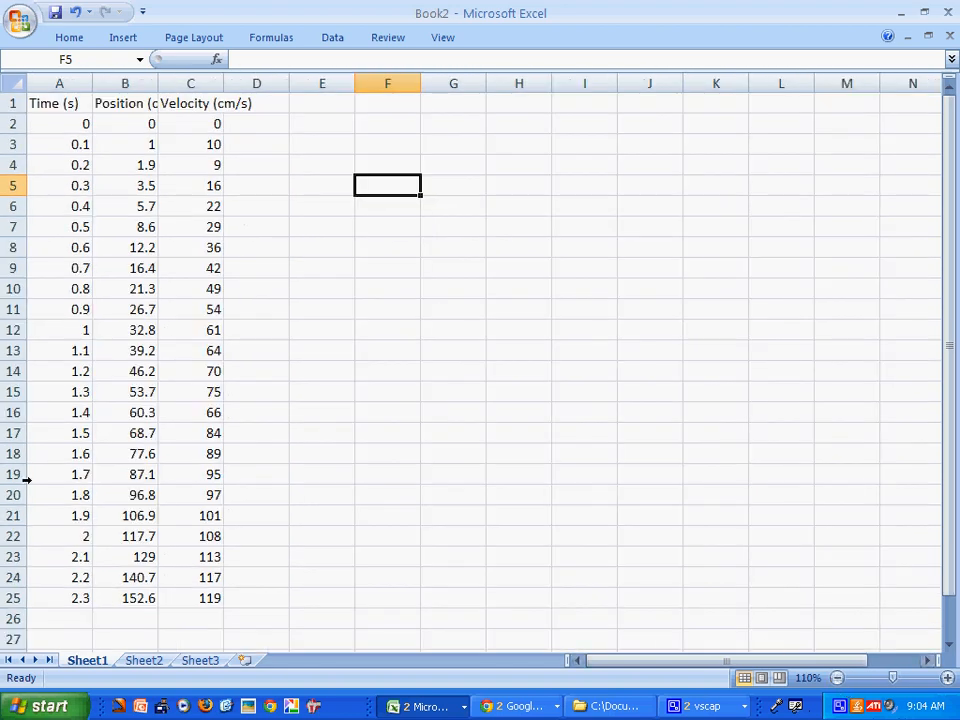
{"action": "left_click_drag", "start_coordinate": [50, 126], "coordinate": [135, 598]}
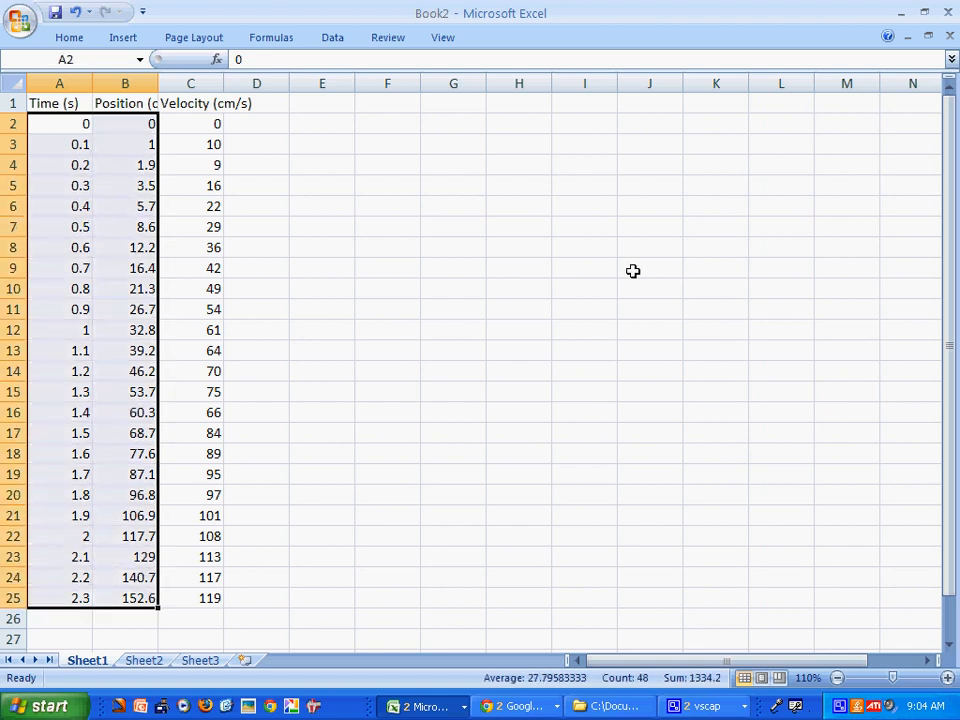
{"action": "left_click", "coordinate": [123, 38]}
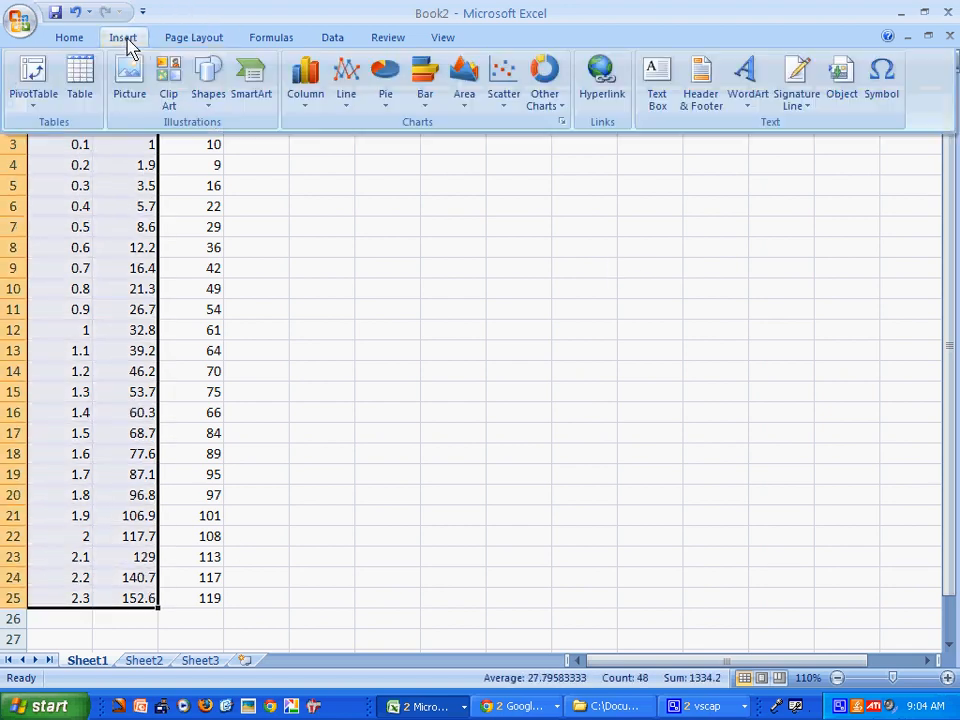
{"action": "left_click", "coordinate": [505, 88]}
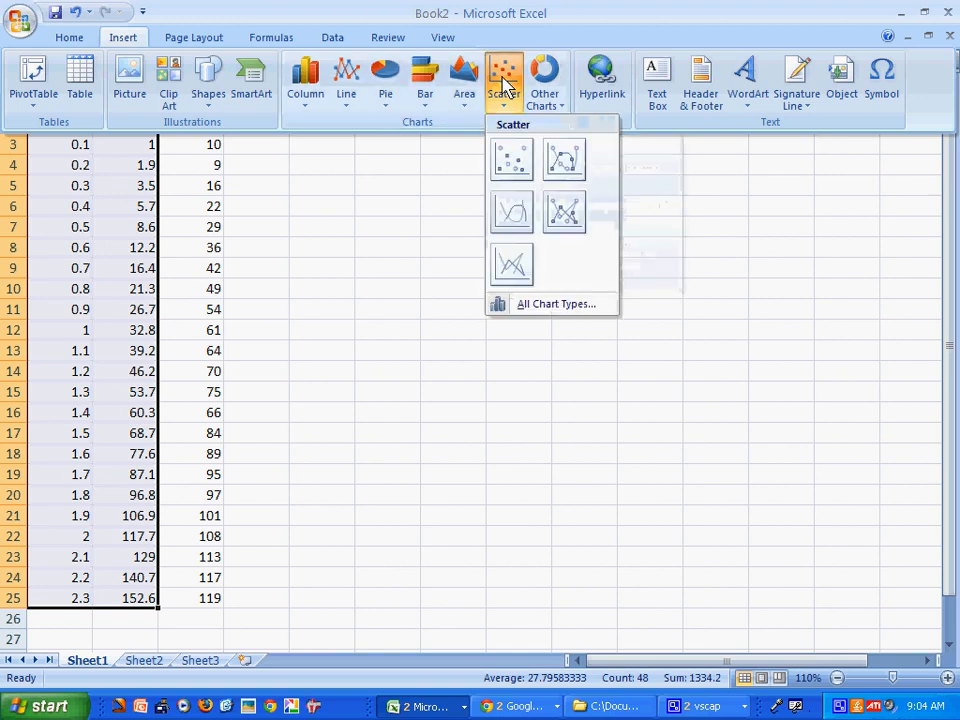
{"action": "left_click", "coordinate": [512, 218]}
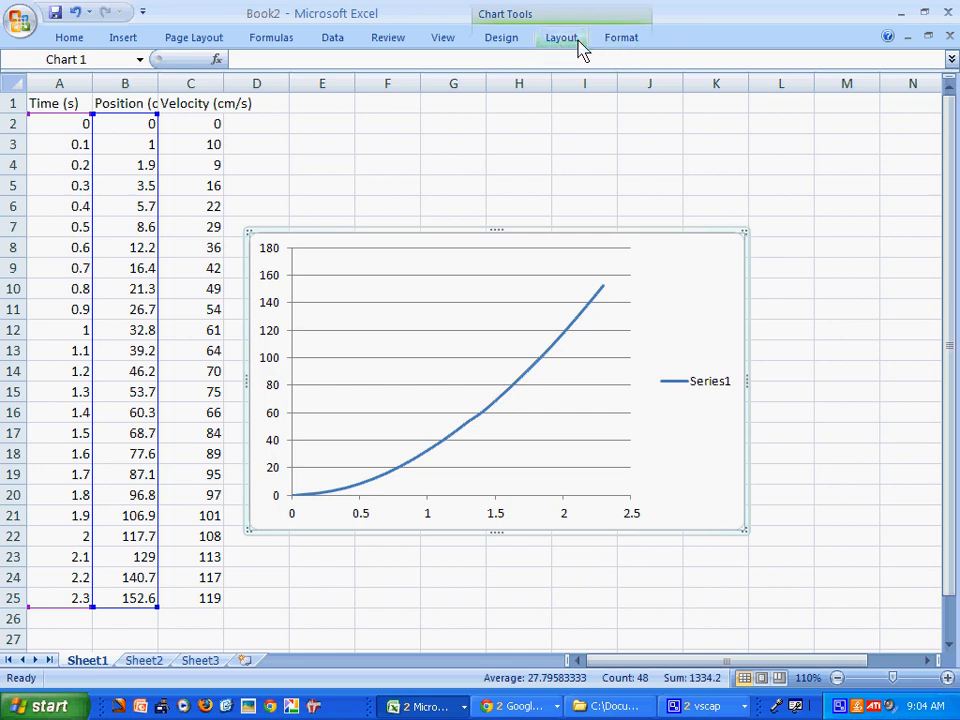
- Move the chart to a new sheet named Position vs Time Graph
{"action": "left_click", "coordinate": [619, 46]}
{"action": "left_click", "coordinate": [563, 48]}
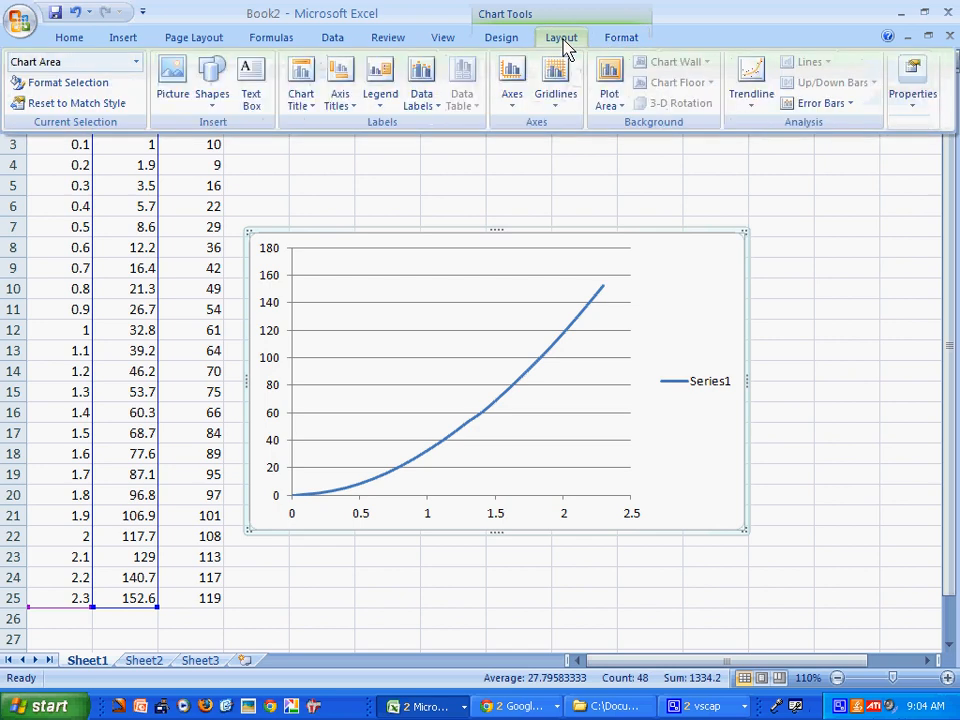
{"action": "left_click", "coordinate": [499, 44]}
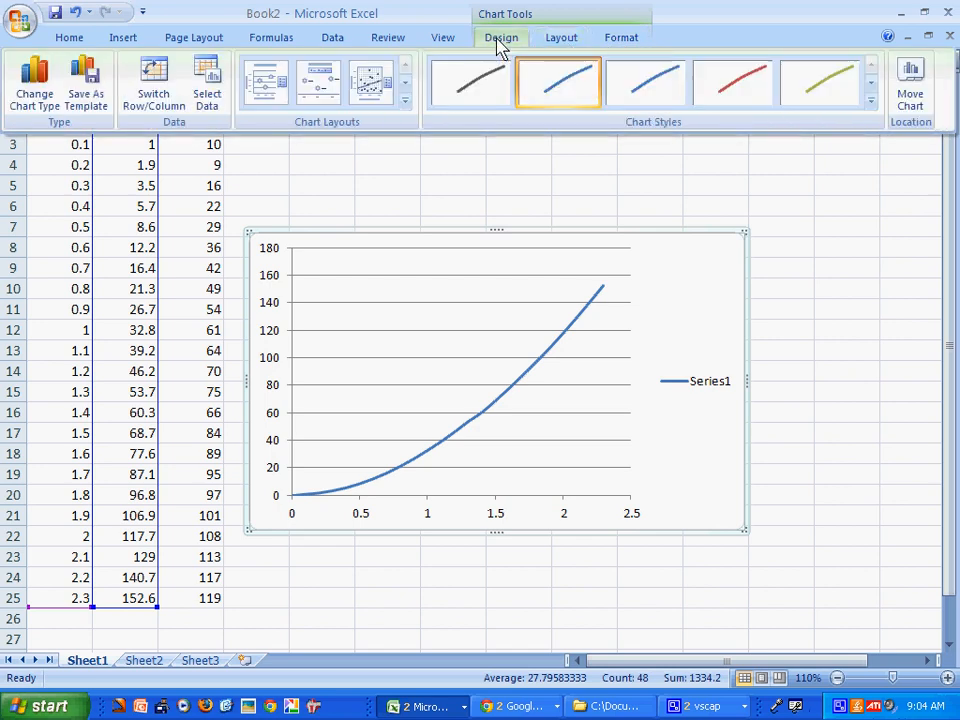
{"action": "left_click", "coordinate": [911, 78]}
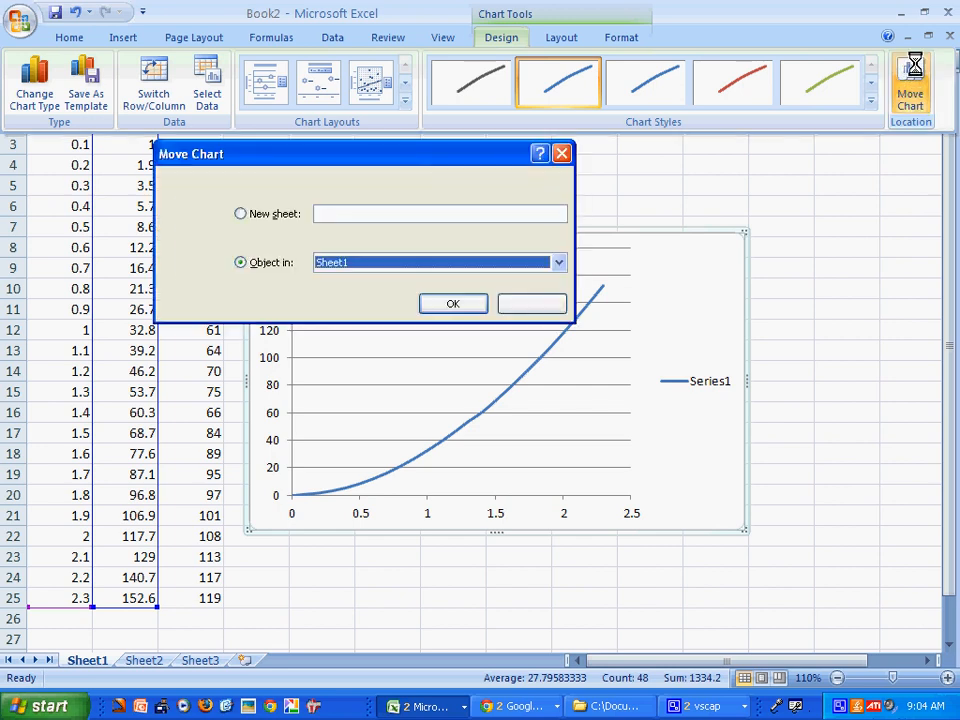
{"action": "left_click", "coordinate": [242, 214]}
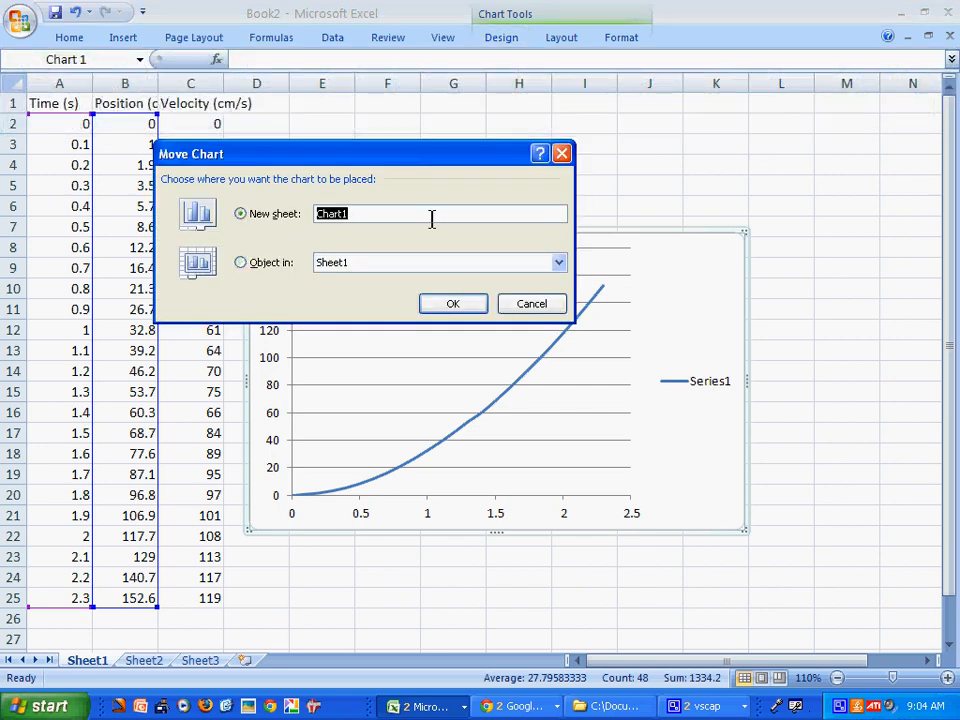
{"action": "type", "text": "Position vs Time Graph"}
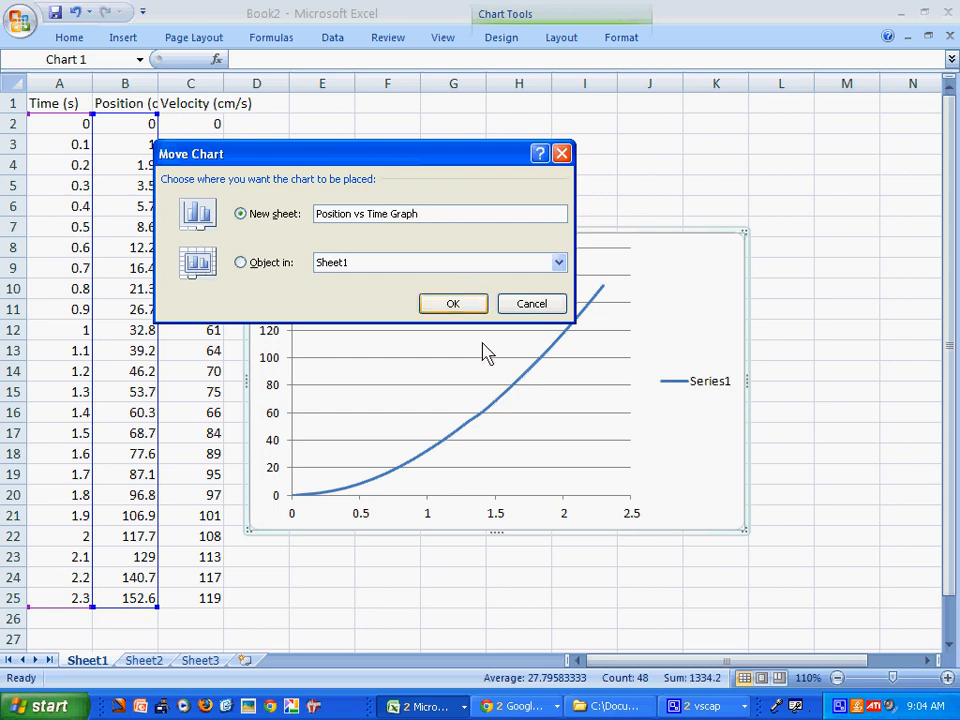
{"action": "left_click", "coordinate": [466, 303]}
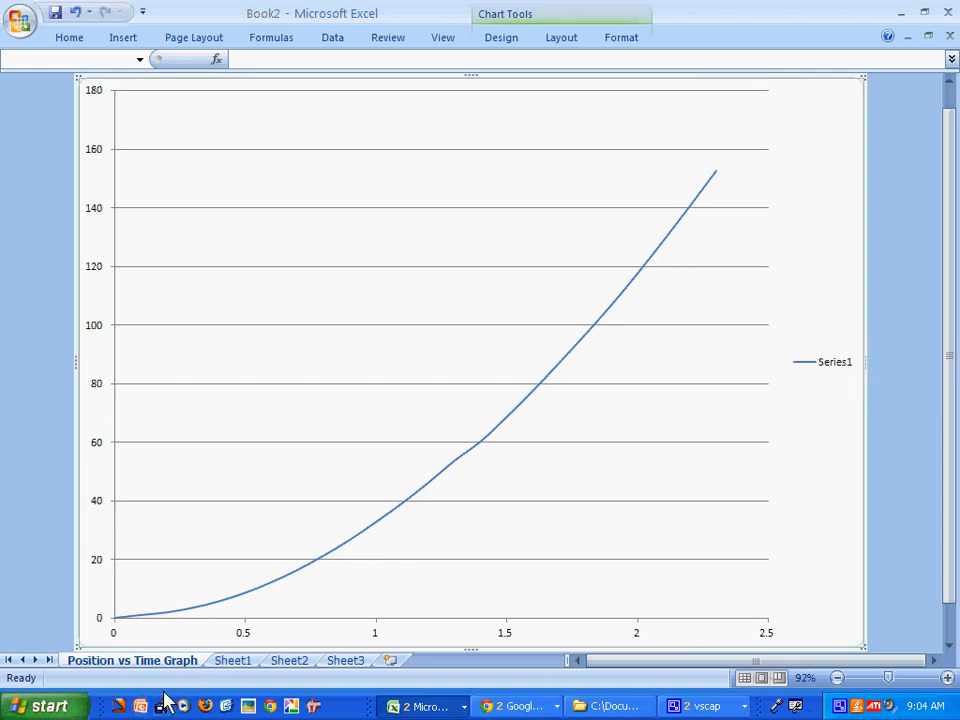
- Rename Sheet1, which holds the time, position and velocity table, as Data
{"action": "left_click", "coordinate": [231, 666]}
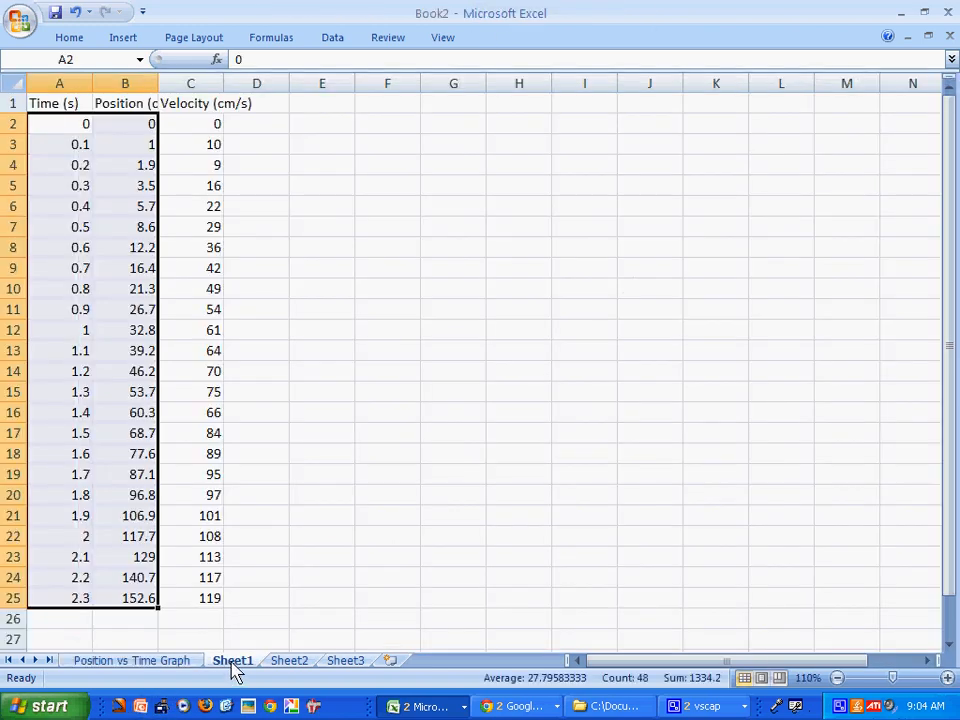
{"action": "right_click", "coordinate": [232, 668]}
{"action": "left_click", "coordinate": [301, 500]}
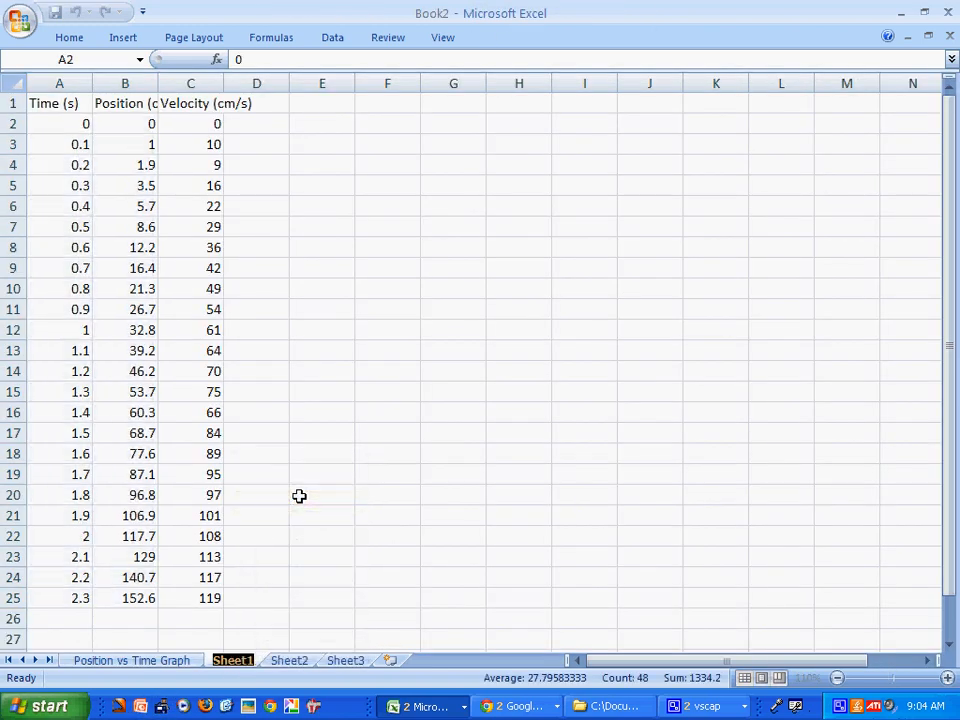
{"action": "type", "text": "Data"}
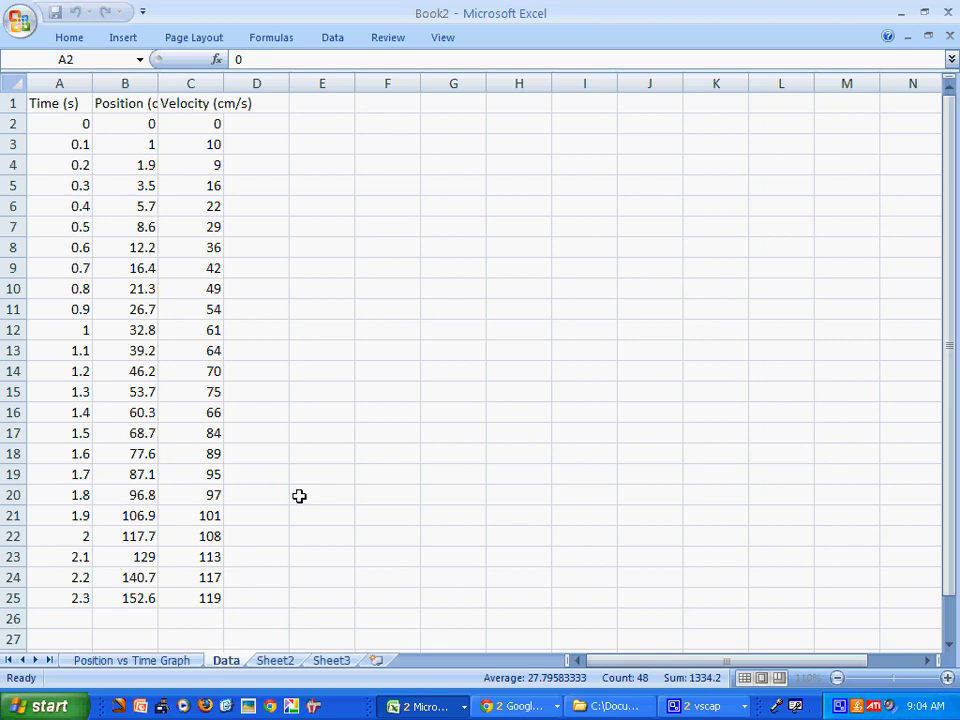
- Delete the empty sheets Sheet2 and Sheet3 from the workbook
{"action": "right_click", "coordinate": [284, 664]}
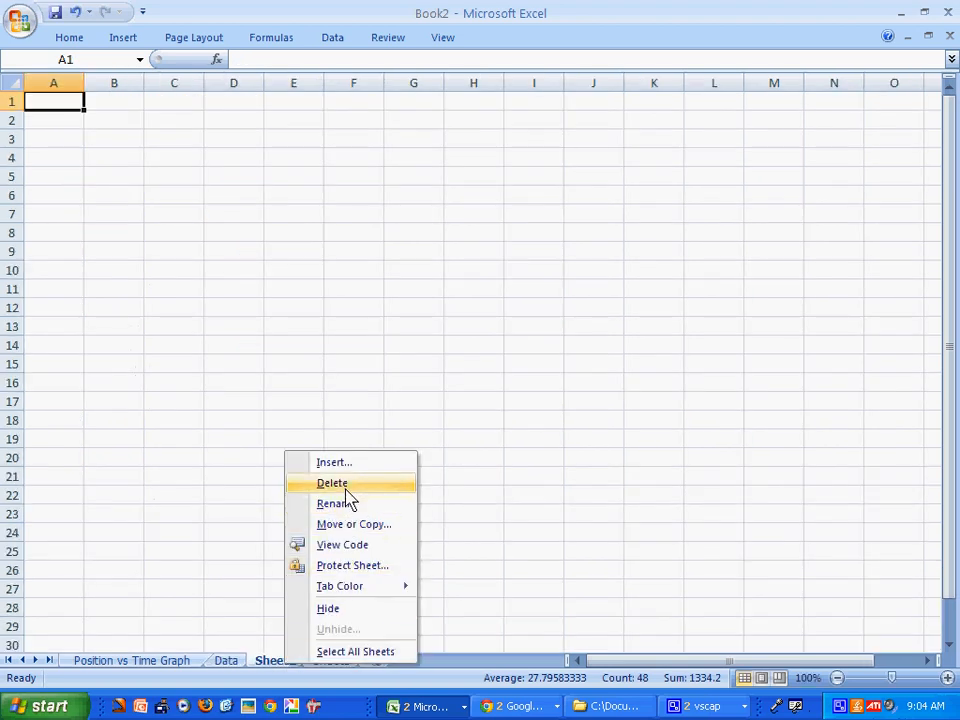
{"action": "right_click", "coordinate": [285, 669]}
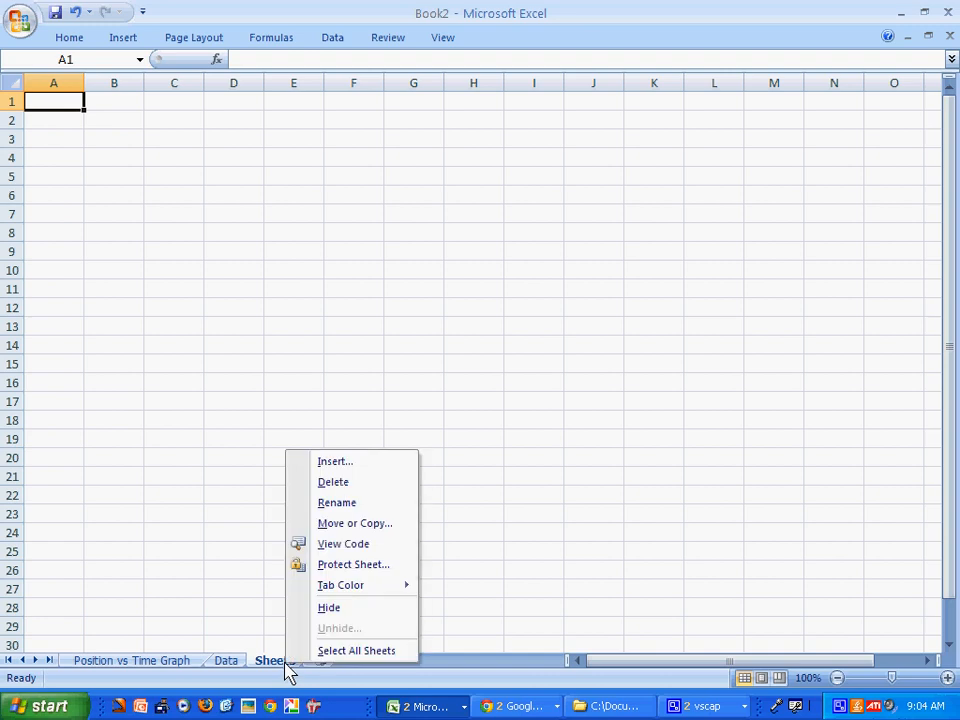
{"action": "left_click", "coordinate": [349, 486]}
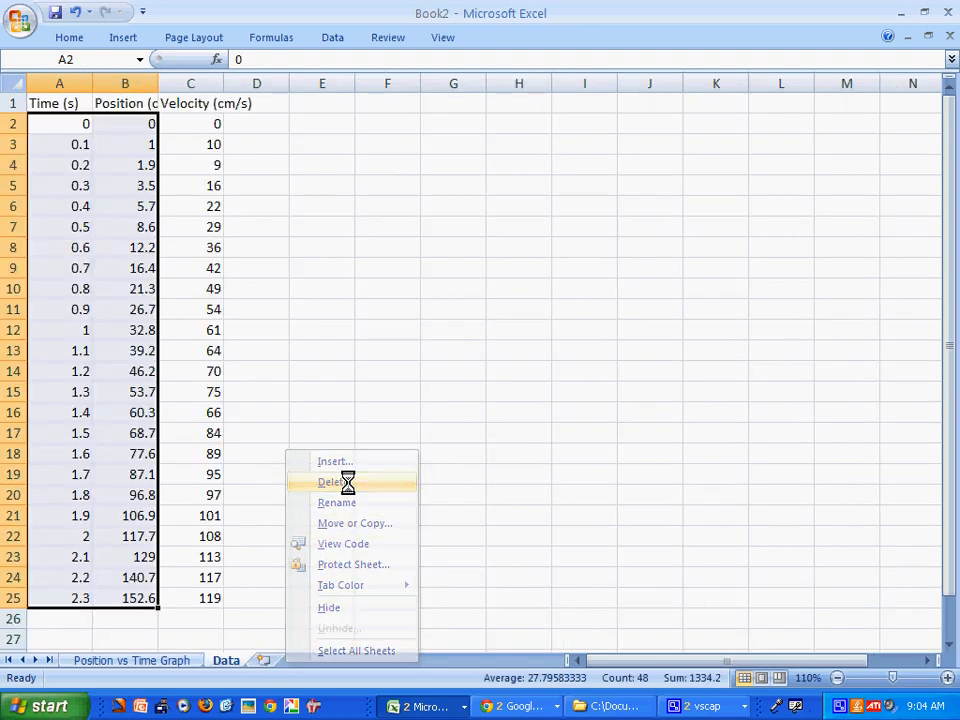
- Delete the Series1 legend from the chart on the Position vs Time Graph sheet
{"action": "left_click", "coordinate": [184, 663]}
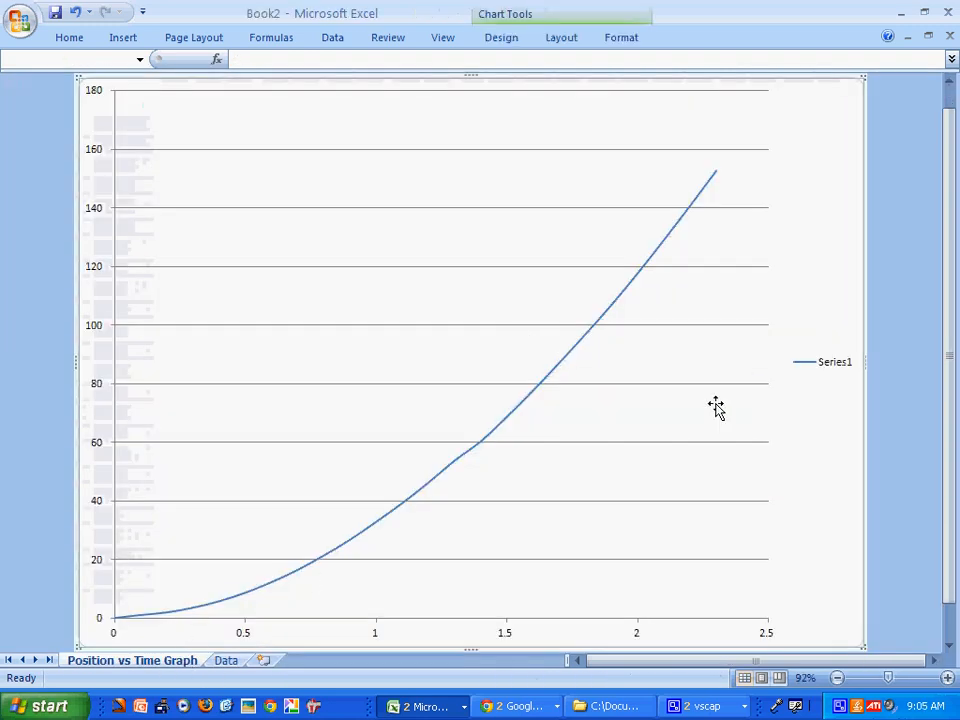
{"action": "left_click", "coordinate": [840, 363]}
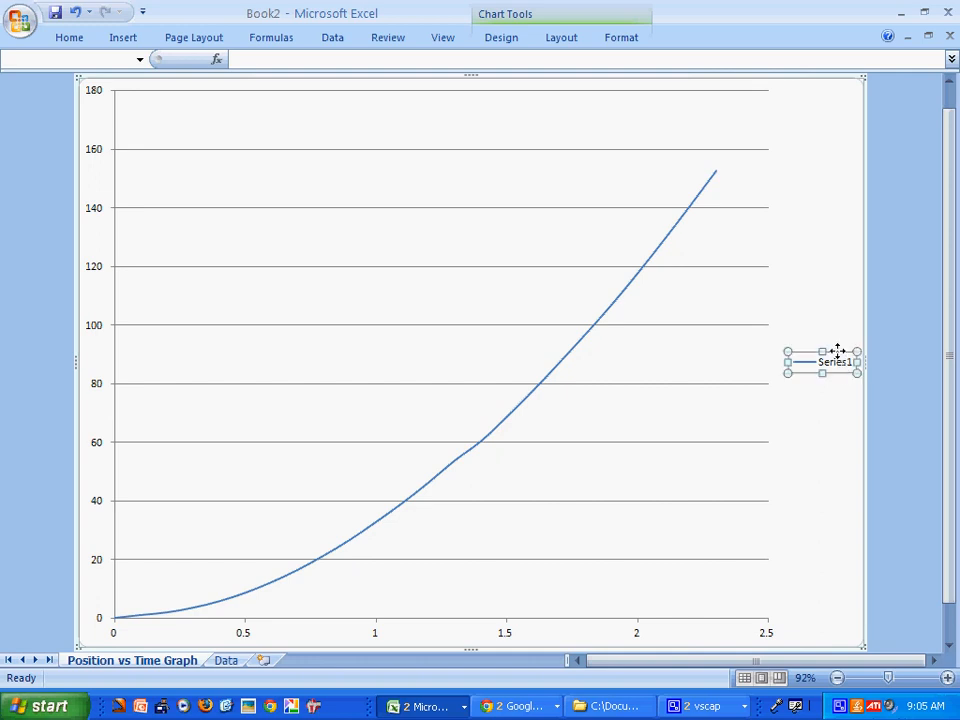
{"action": "key", "text": "Delete"}
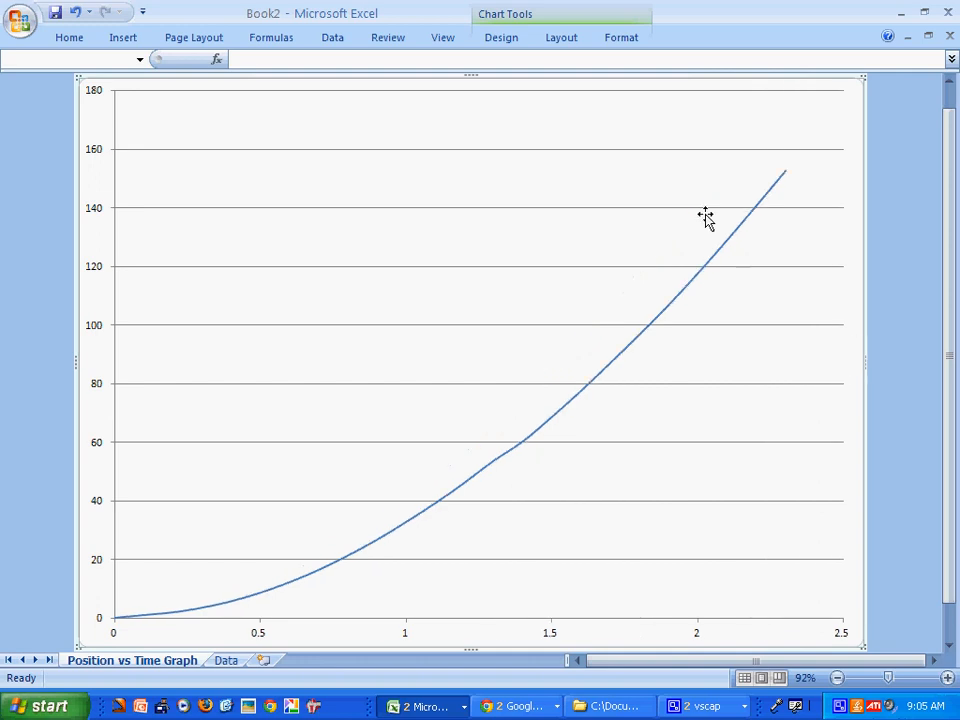
- Add major primary vertical gridlines to the position chart
{"action": "left_click", "coordinate": [563, 48]}
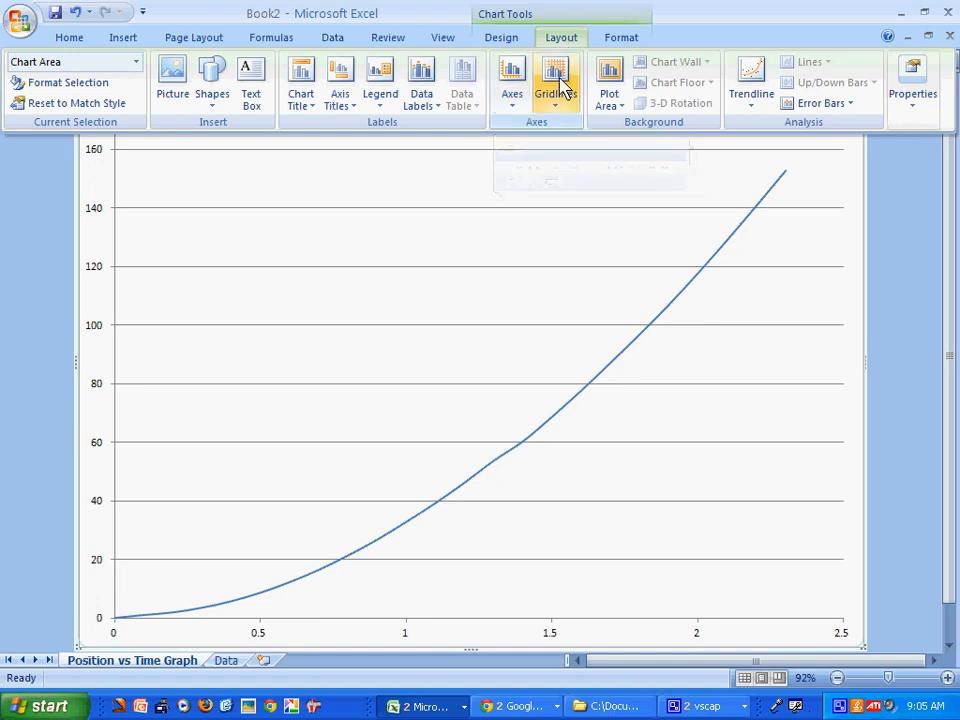
{"action": "left_click", "coordinate": [558, 85]}
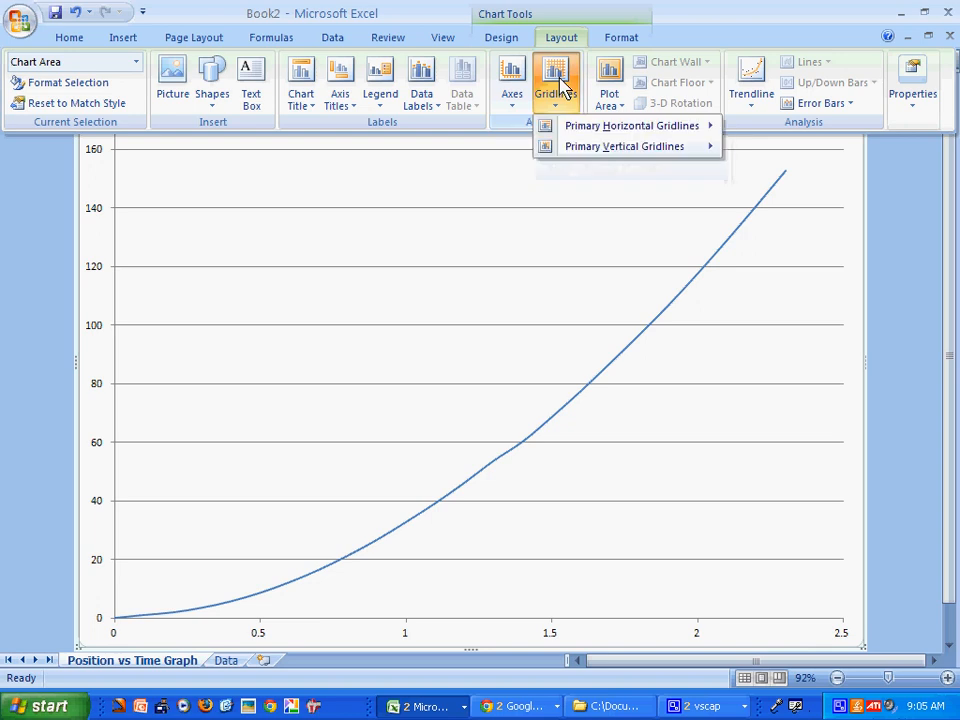
{"action": "mouse_move", "coordinate": [575, 163]}
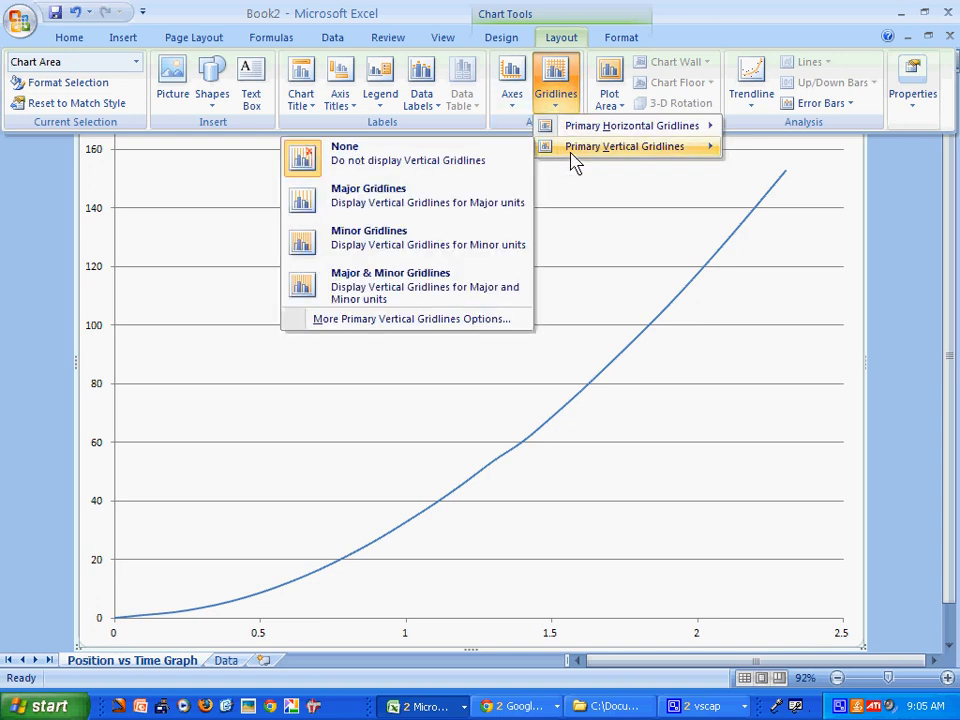
{"action": "left_click", "coordinate": [422, 205]}
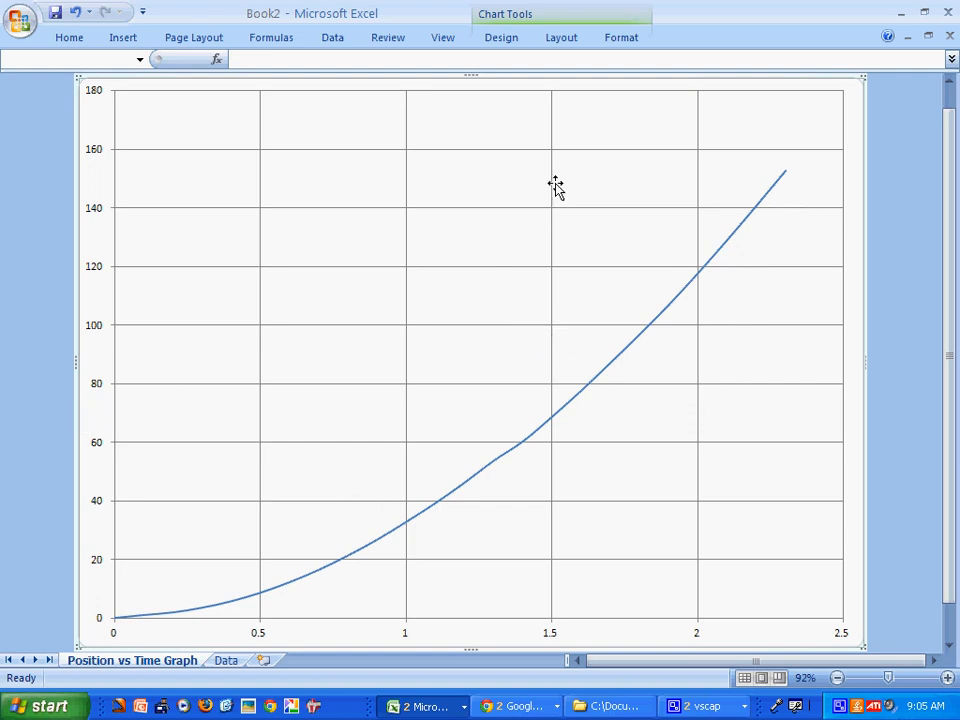
- Add a chart title with the Above Chart placement to the position chart
{"action": "left_click", "coordinate": [506, 40]}
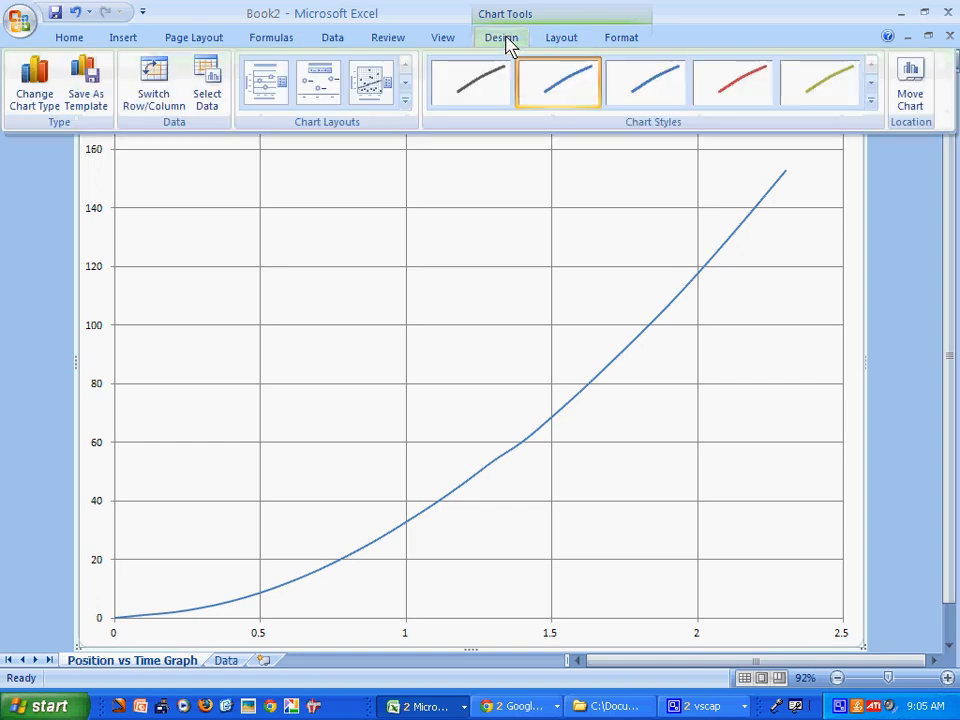
{"action": "left_click", "coordinate": [561, 41]}
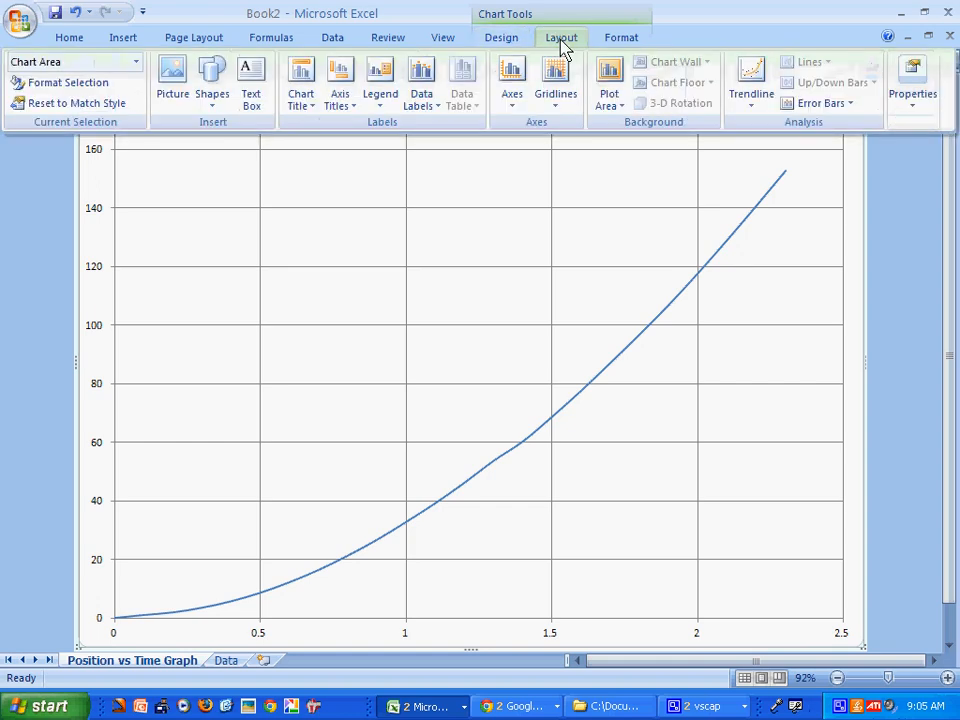
{"action": "left_click", "coordinate": [300, 90]}
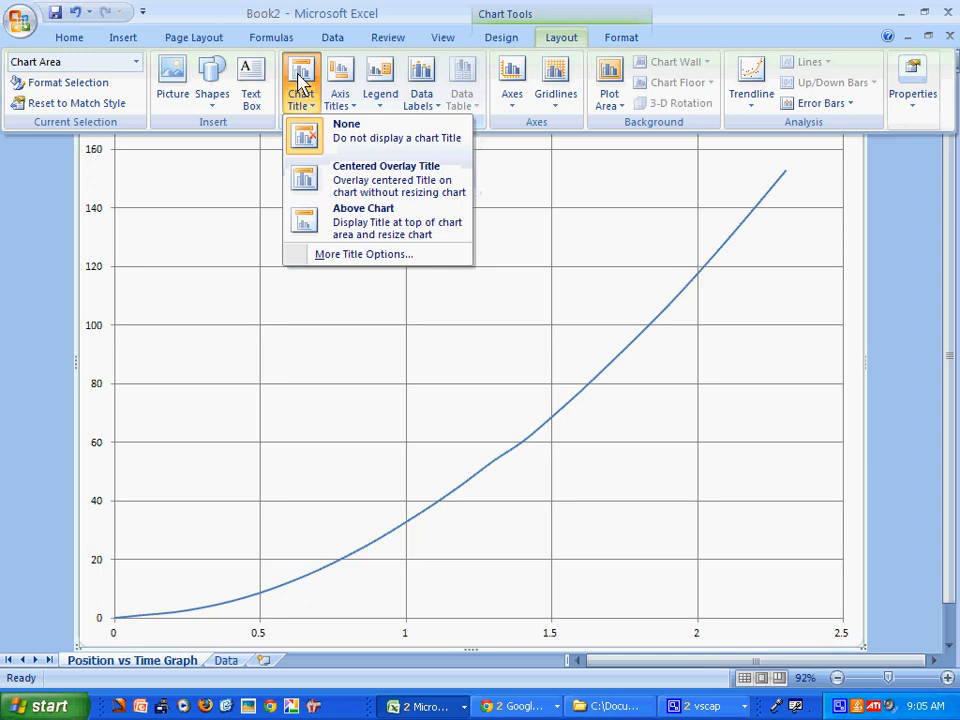
{"action": "left_click", "coordinate": [373, 229]}
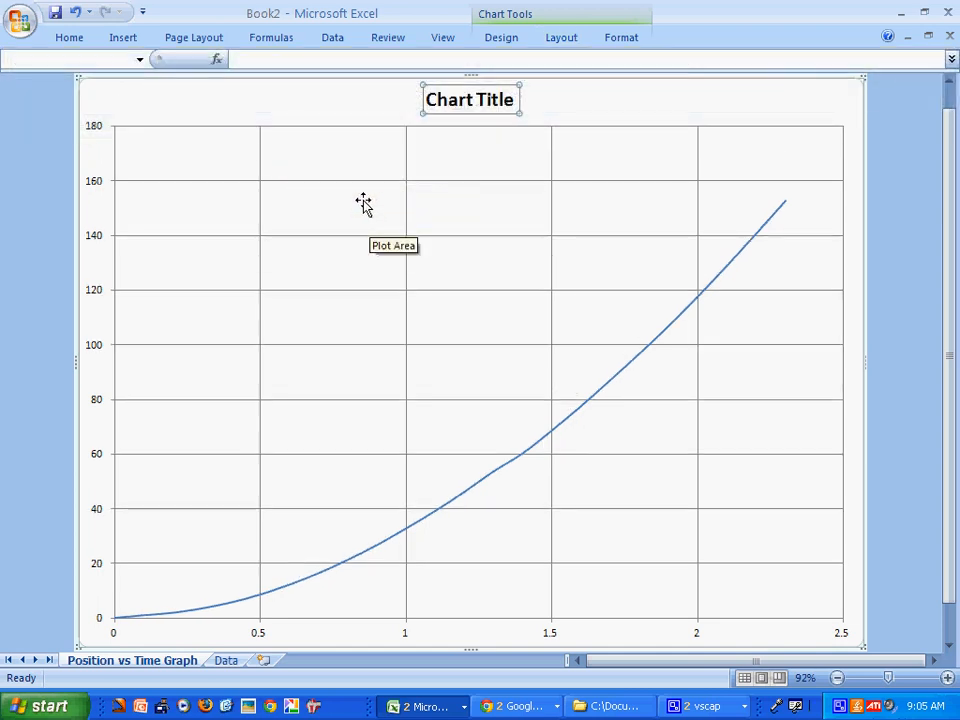
- Add a primary horizontal axis title placed below the axis
{"action": "left_click", "coordinate": [511, 42]}
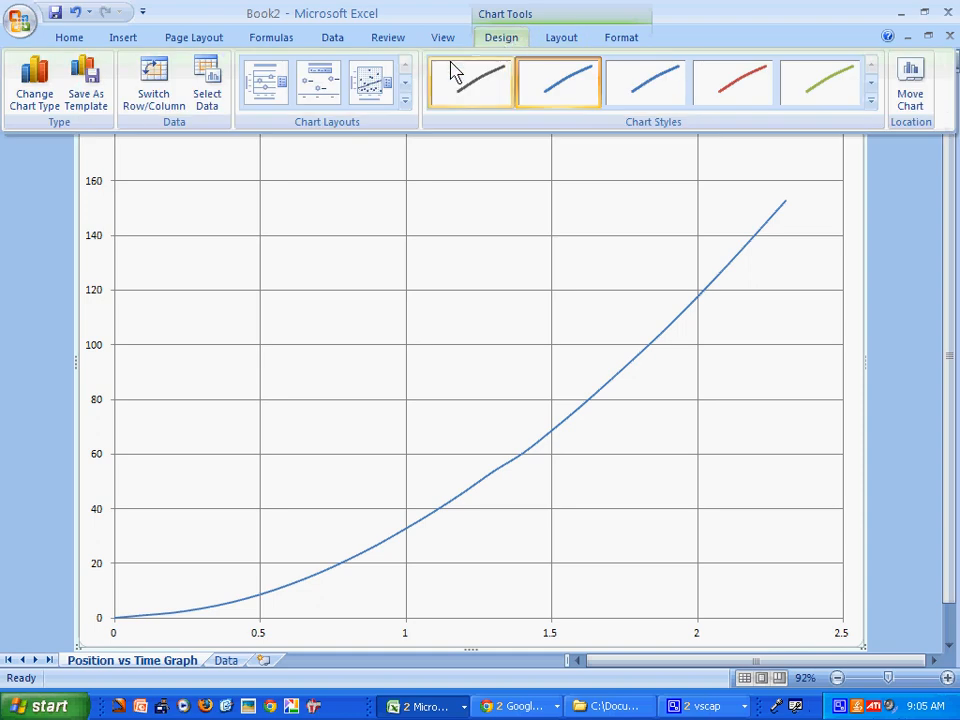
{"action": "left_click", "coordinate": [558, 40]}
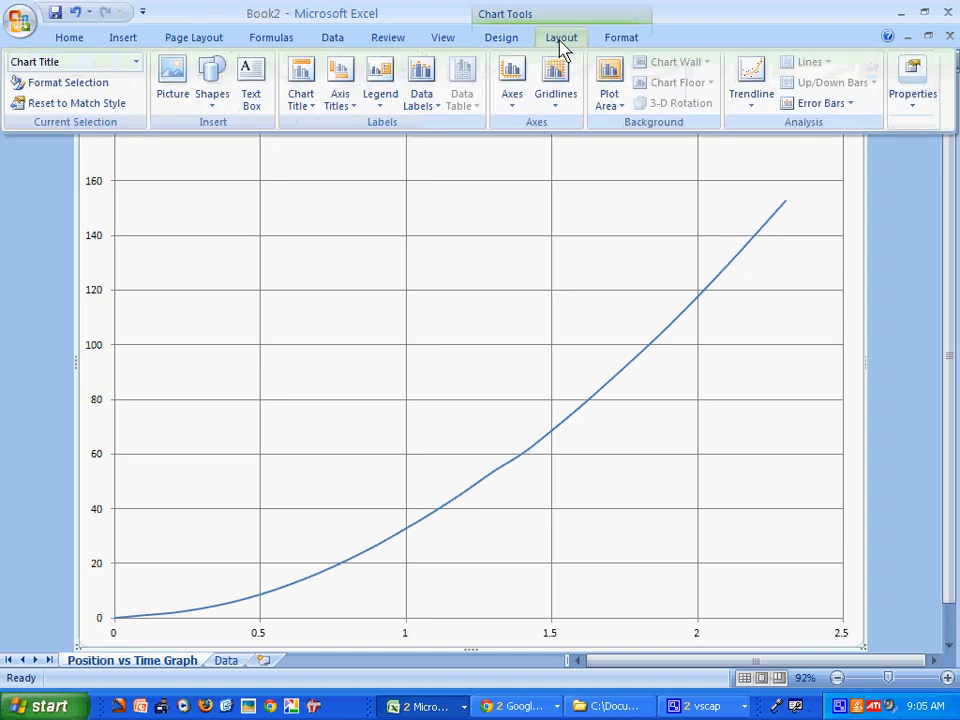
{"action": "left_click", "coordinate": [340, 95]}
{"action": "mouse_move", "coordinate": [393, 128]}
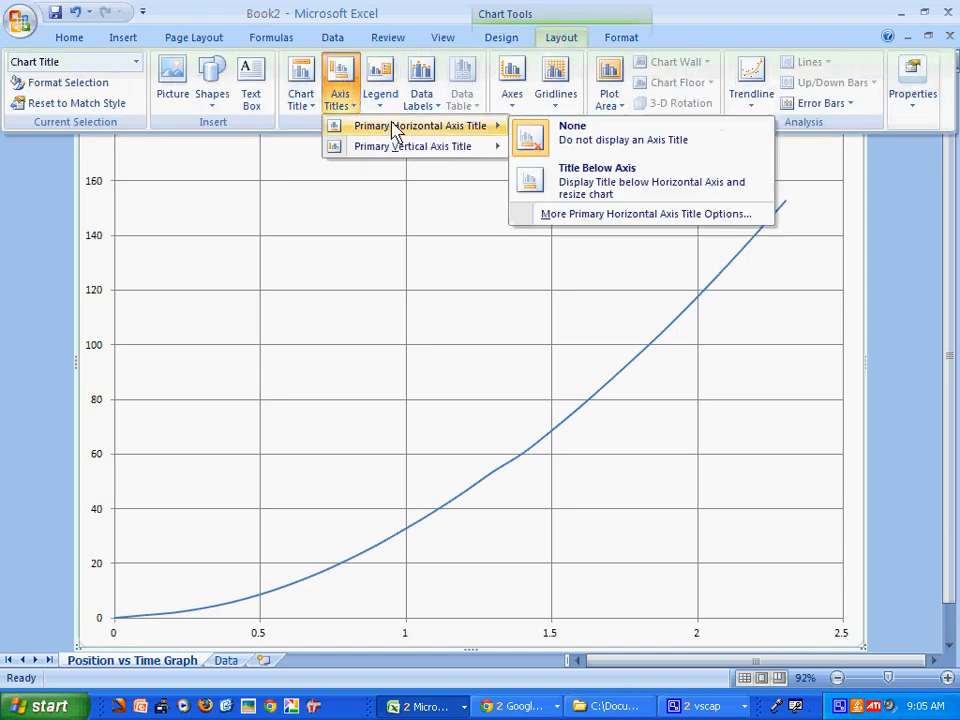
{"action": "left_click", "coordinate": [593, 188]}
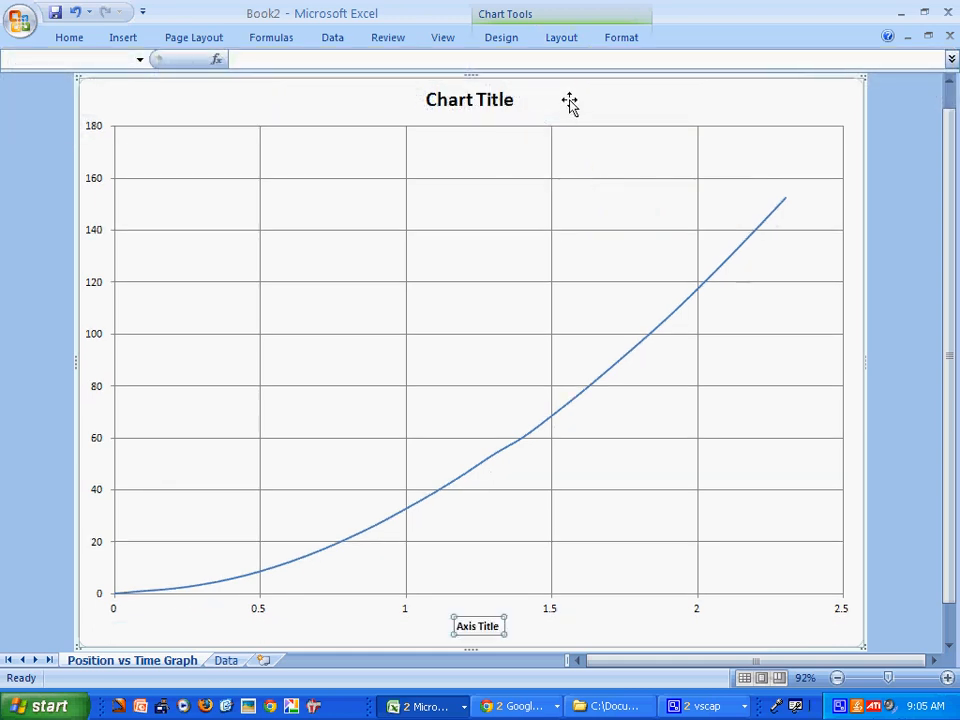
- Add a rotated title to the chart's primary vertical axis
{"action": "left_click", "coordinate": [563, 42]}
{"action": "left_click", "coordinate": [343, 92]}
{"action": "mouse_move", "coordinate": [388, 150]}
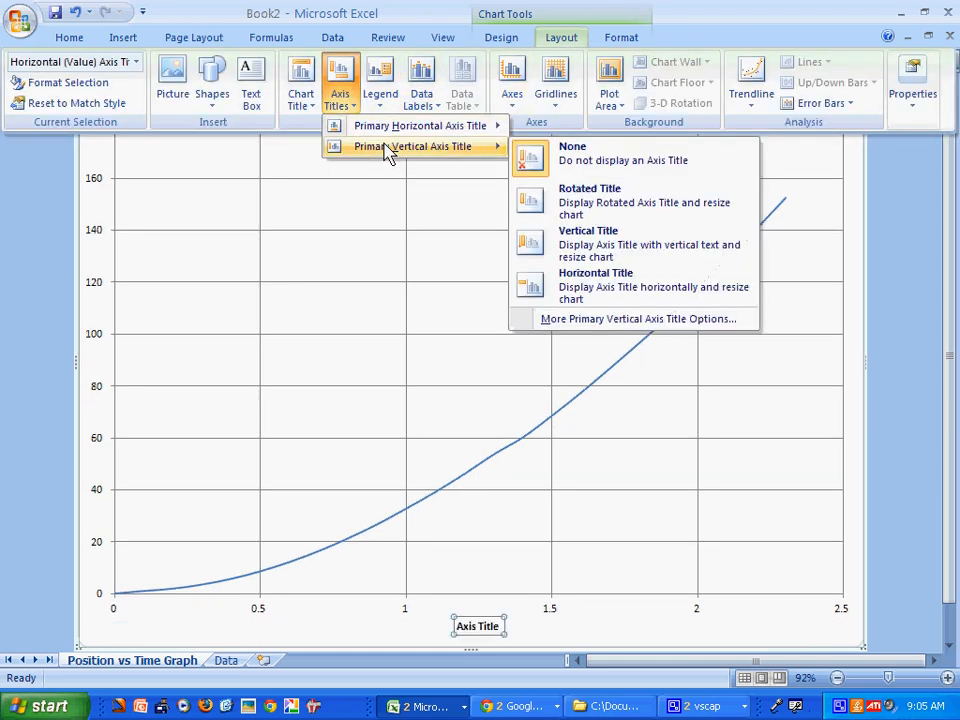
{"action": "left_click", "coordinate": [582, 206]}
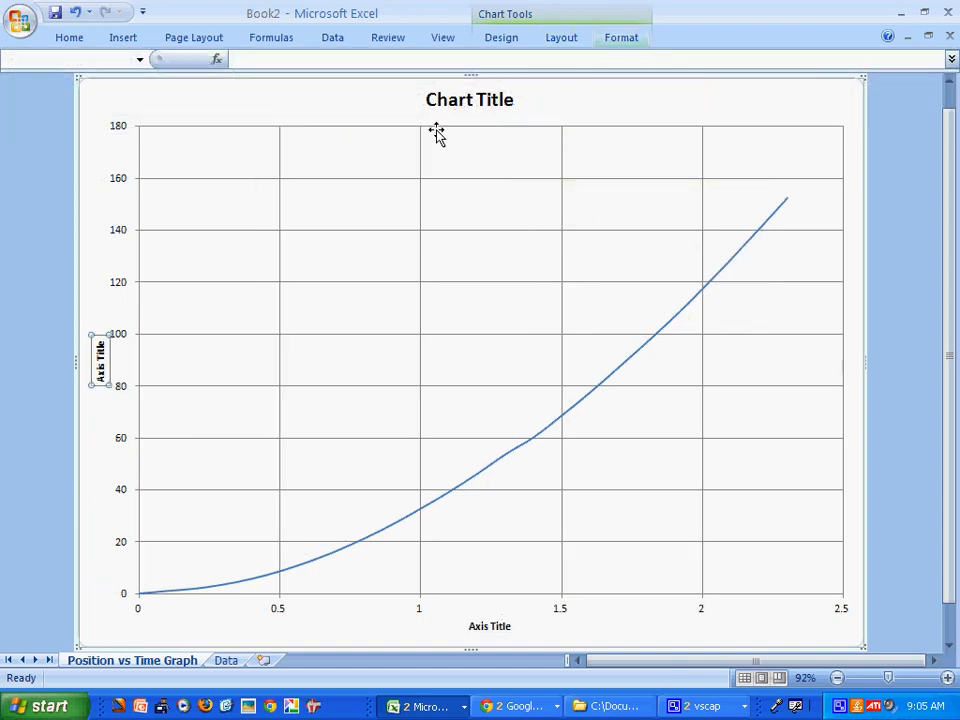
- Replace the placeholder chart title text with Position vs Time
{"action": "left_click", "coordinate": [479, 106]}
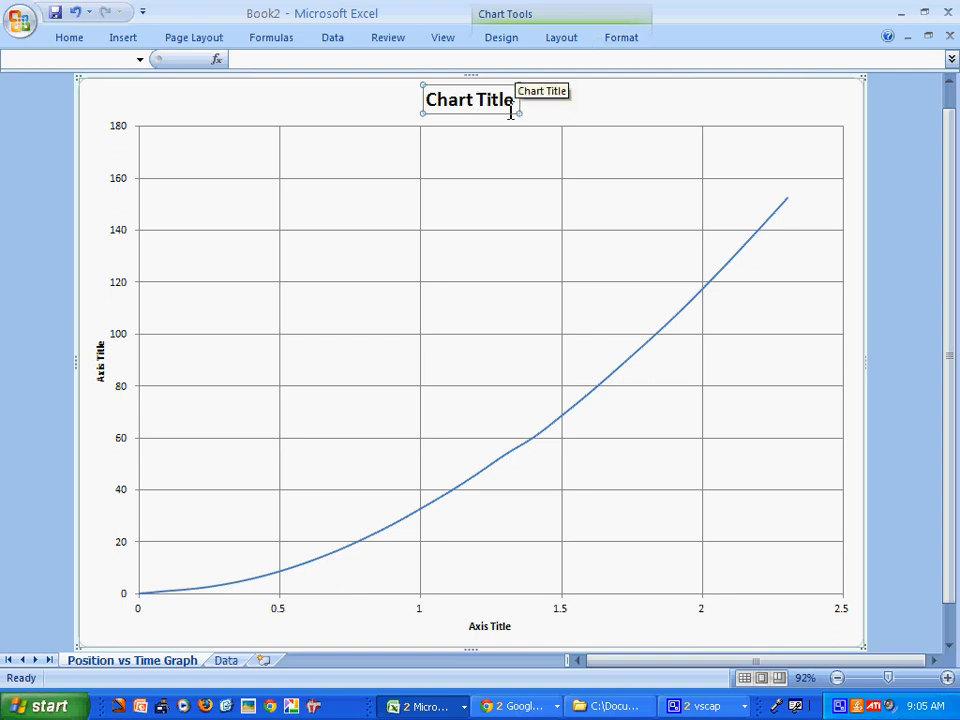
{"action": "left_click", "coordinate": [500, 97]}
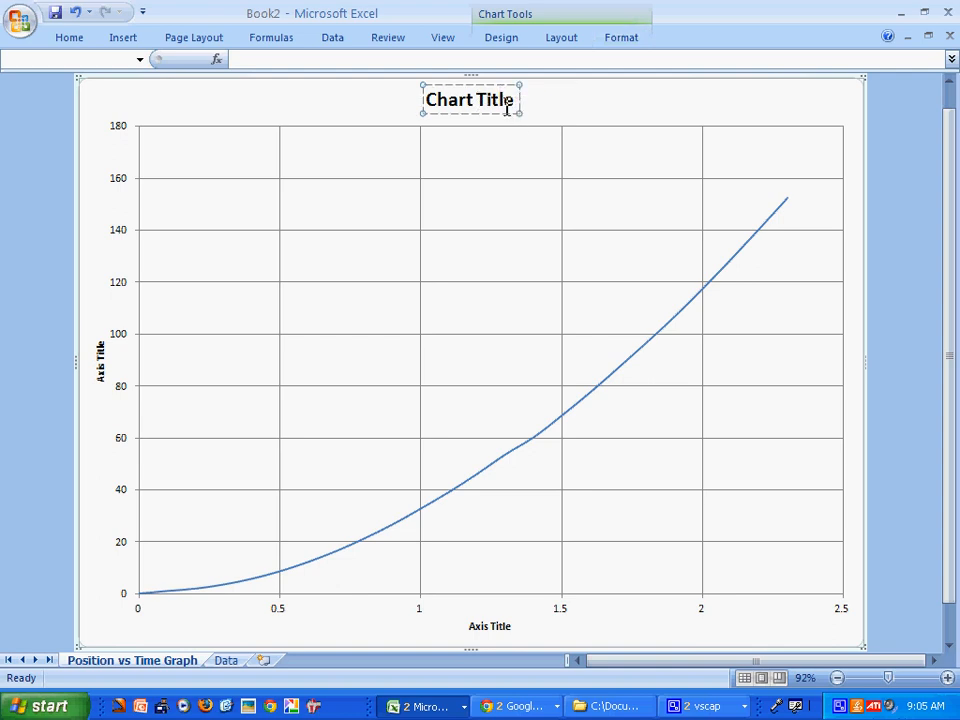
{"action": "triple_click", "coordinate": [507, 108]}
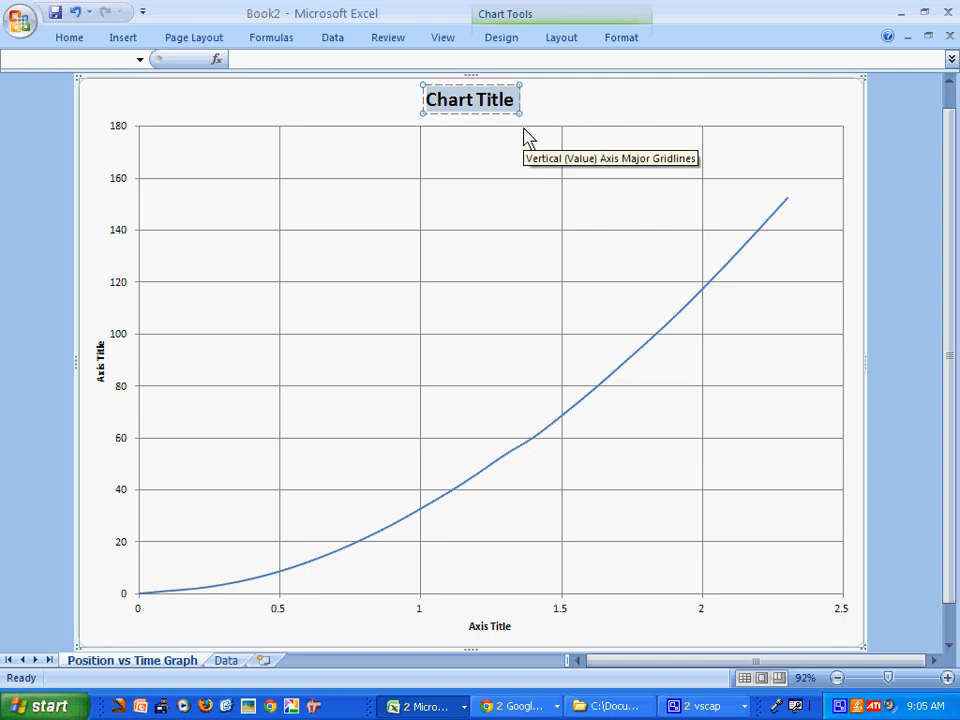
{"action": "type", "text": "Po"}
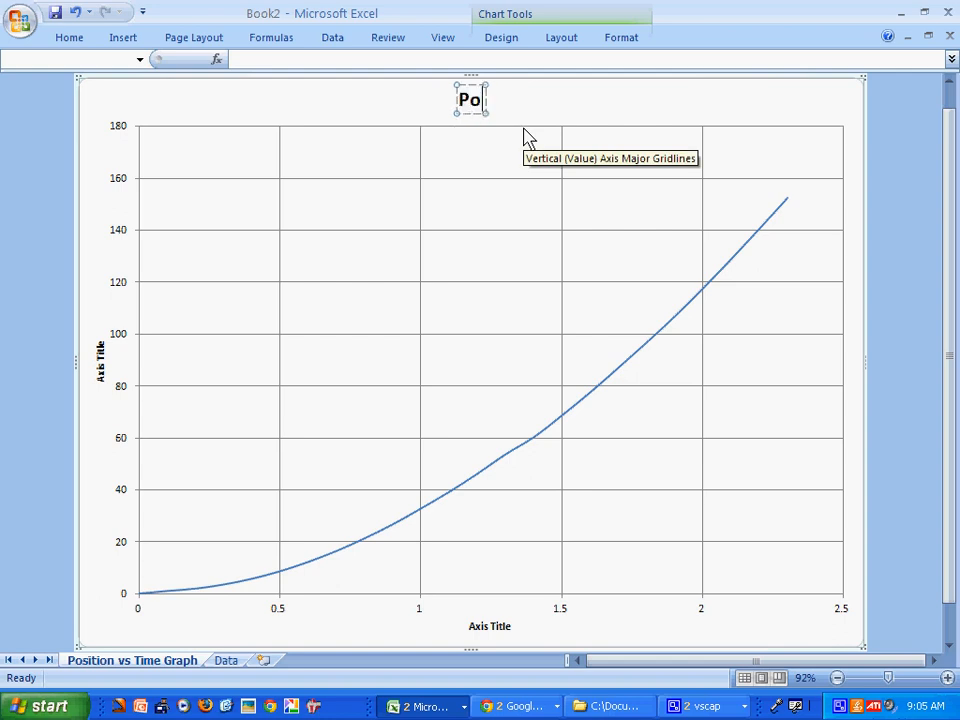
{"action": "type", "text": "sition vs Time"}
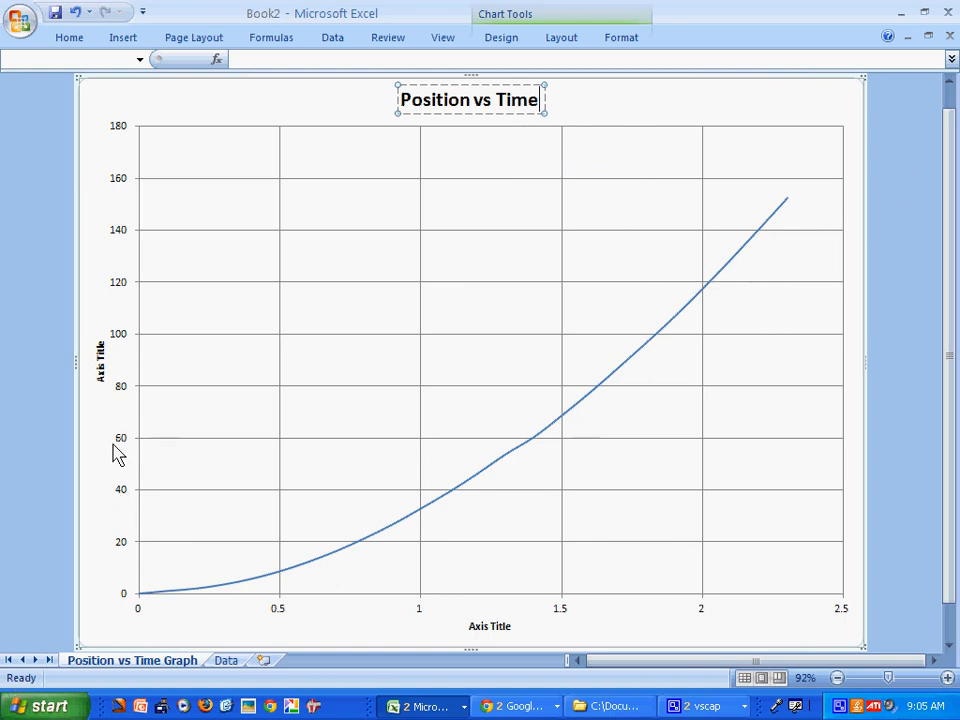
- Replace the vertical axis title's placeholder text with Position (cm)
{"action": "left_click", "coordinate": [102, 365]}
{"action": "left_click", "coordinate": [104, 366]}
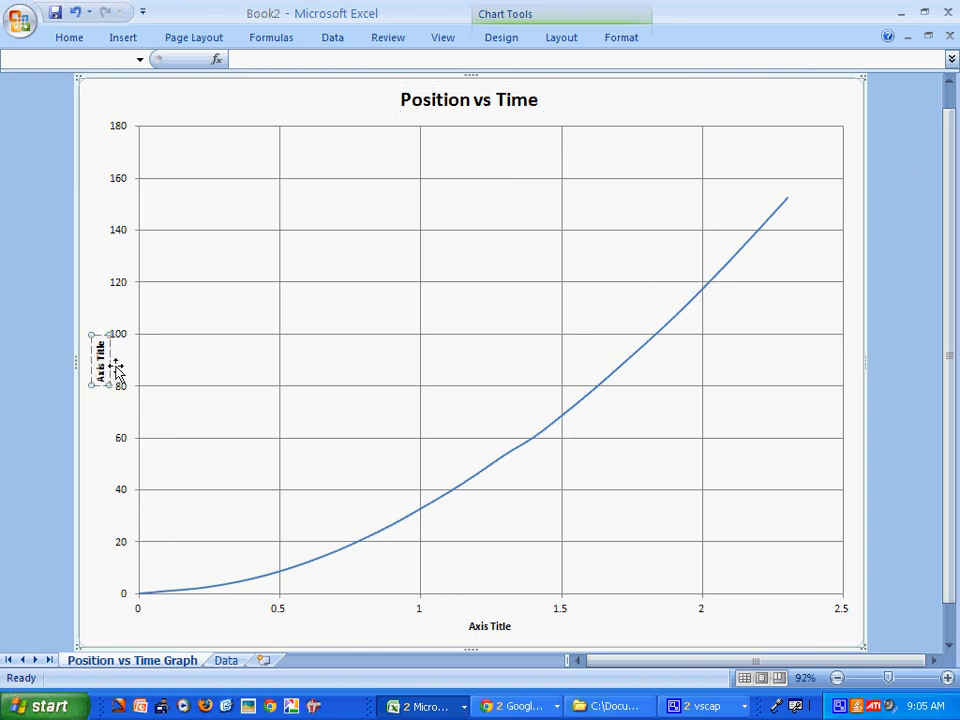
{"action": "key", "text": "ctrl+a"}
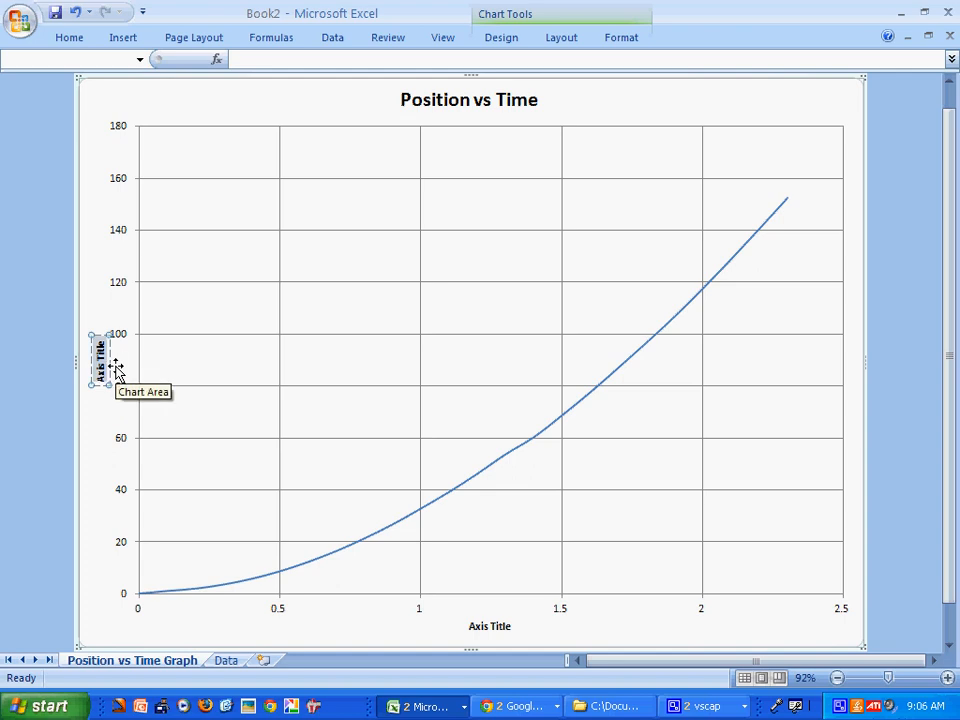
{"action": "type", "text": "Position"}
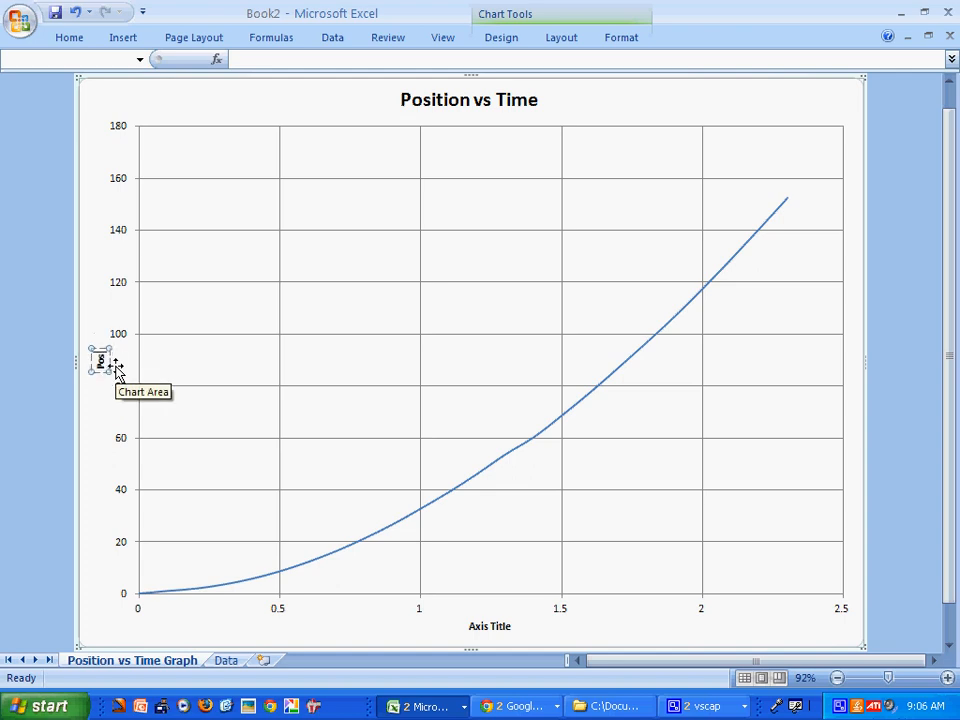
{"action": "type", "text": ")"}
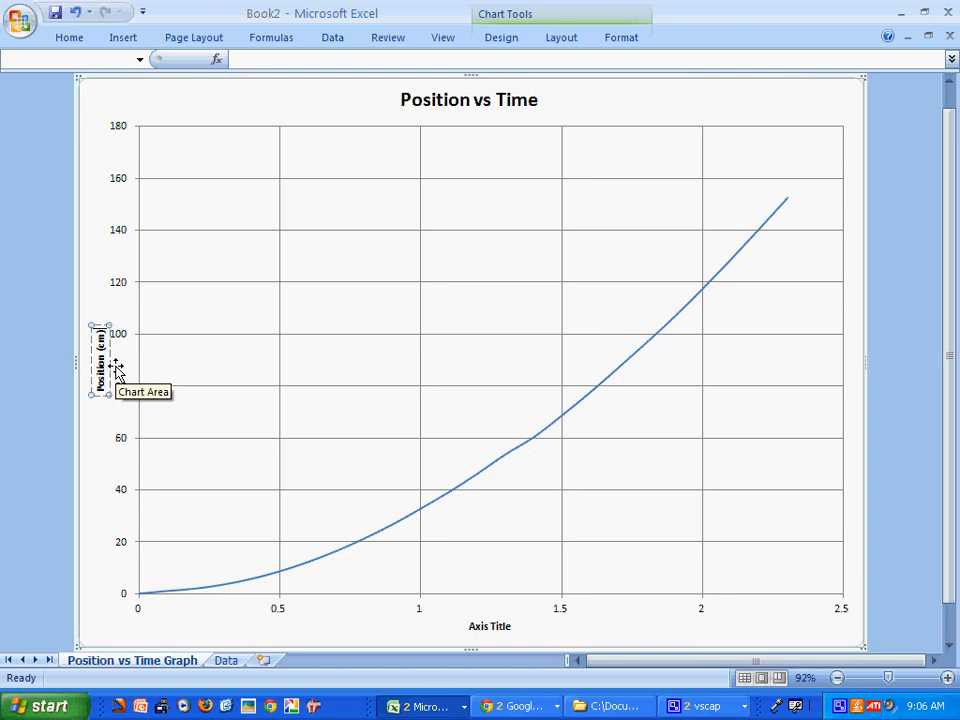
- Replace the horizontal axis title's placeholder text with Time (s)
{"action": "left_click", "coordinate": [490, 630]}
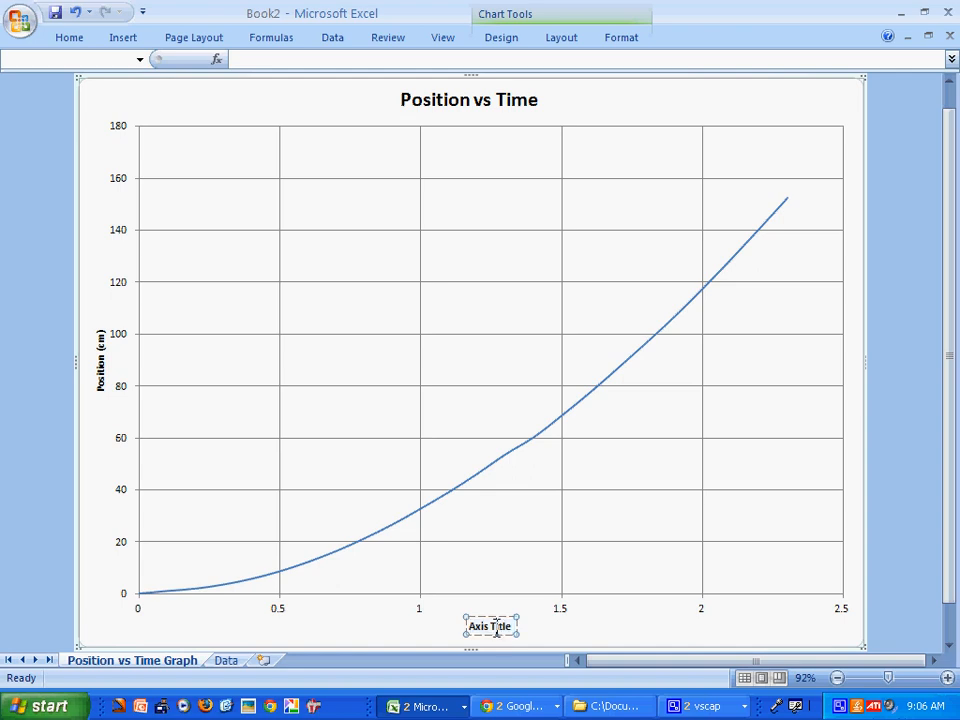
{"action": "triple_click", "coordinate": [498, 632]}
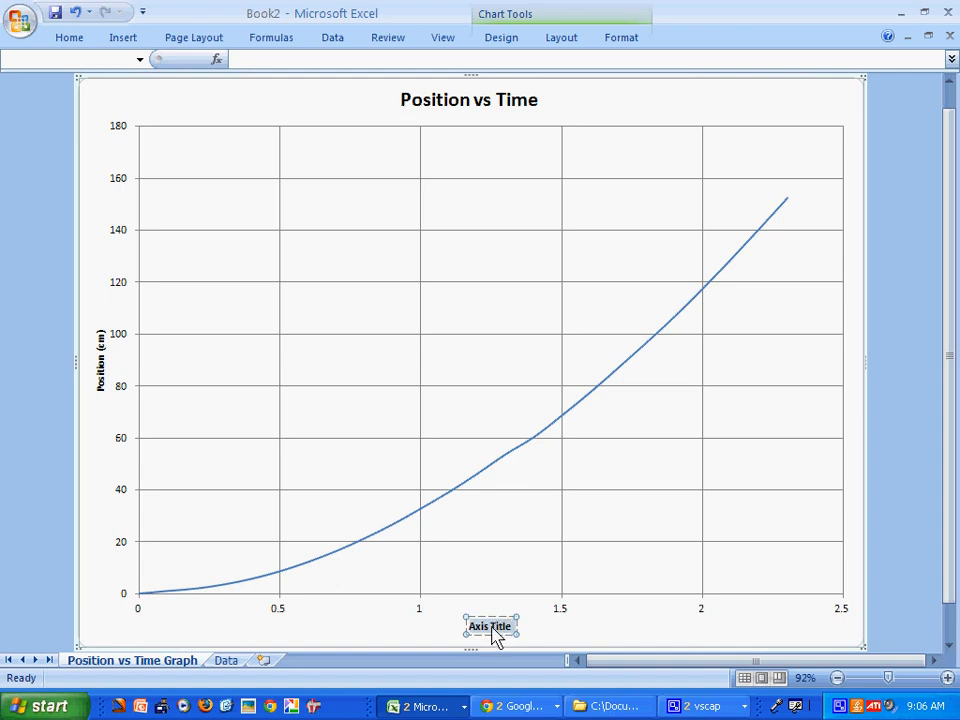
{"action": "type", "text": "Time (s)"}
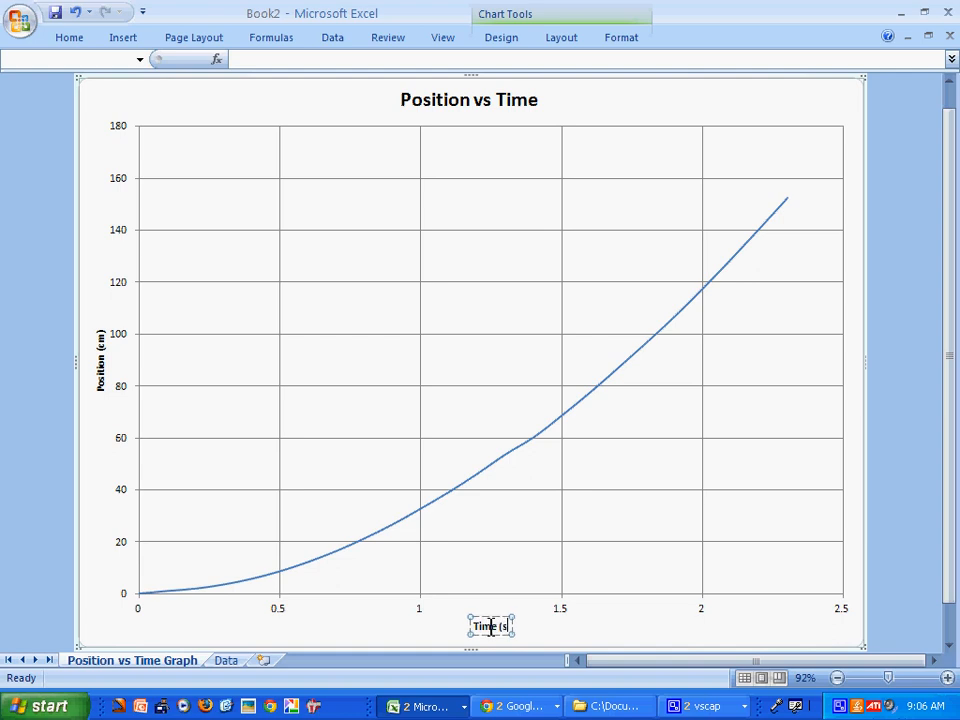
- Add a second-order polynomial trendline to the position series and display its equation on the chart
{"action": "left_click", "coordinate": [535, 527]}
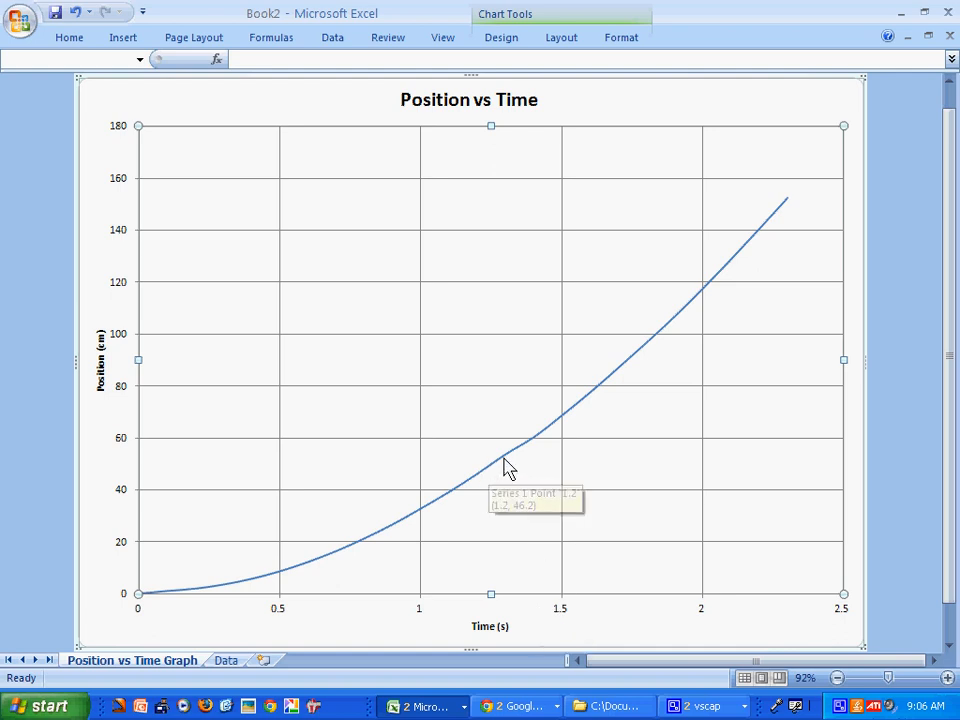
{"action": "mouse_move", "coordinate": [505, 465]}
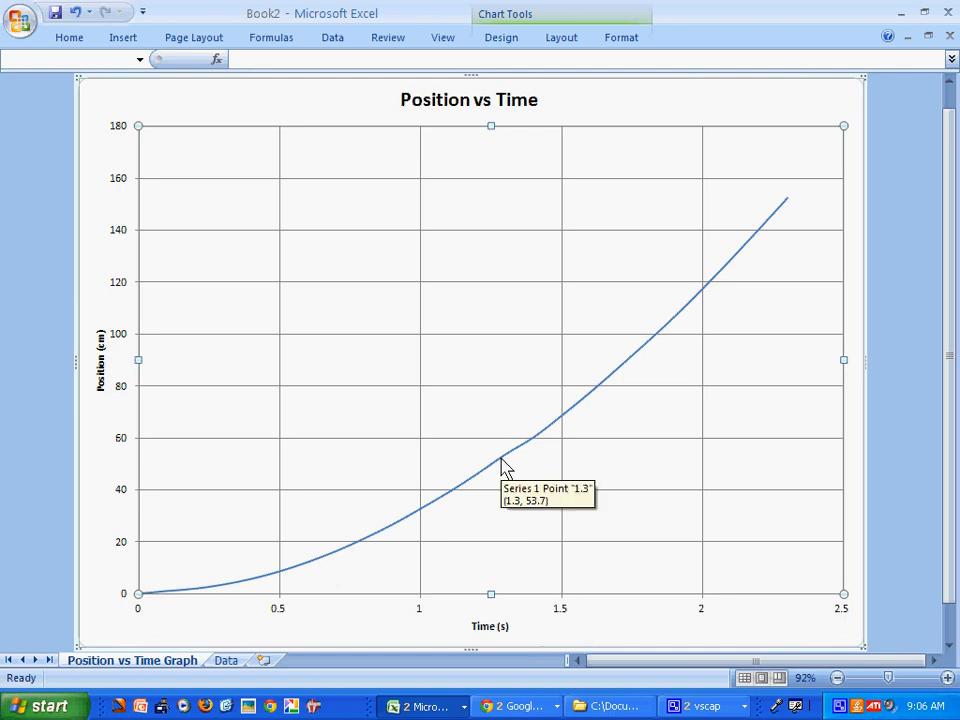
{"action": "right_click", "coordinate": [505, 465]}
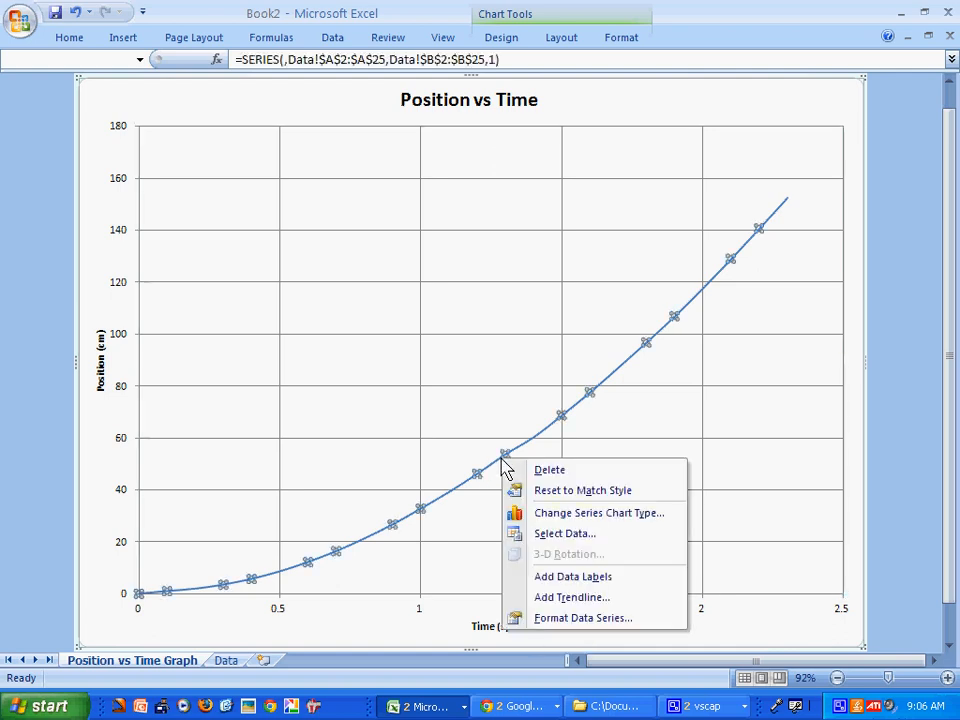
{"action": "left_click", "coordinate": [566, 600]}
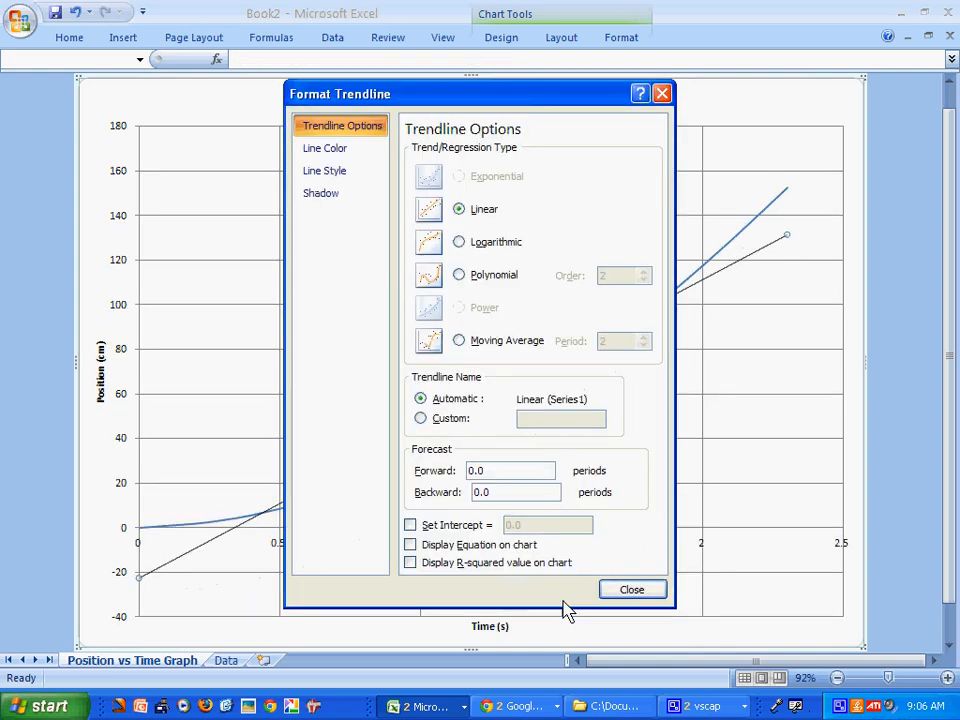
{"action": "left_click", "coordinate": [460, 276]}
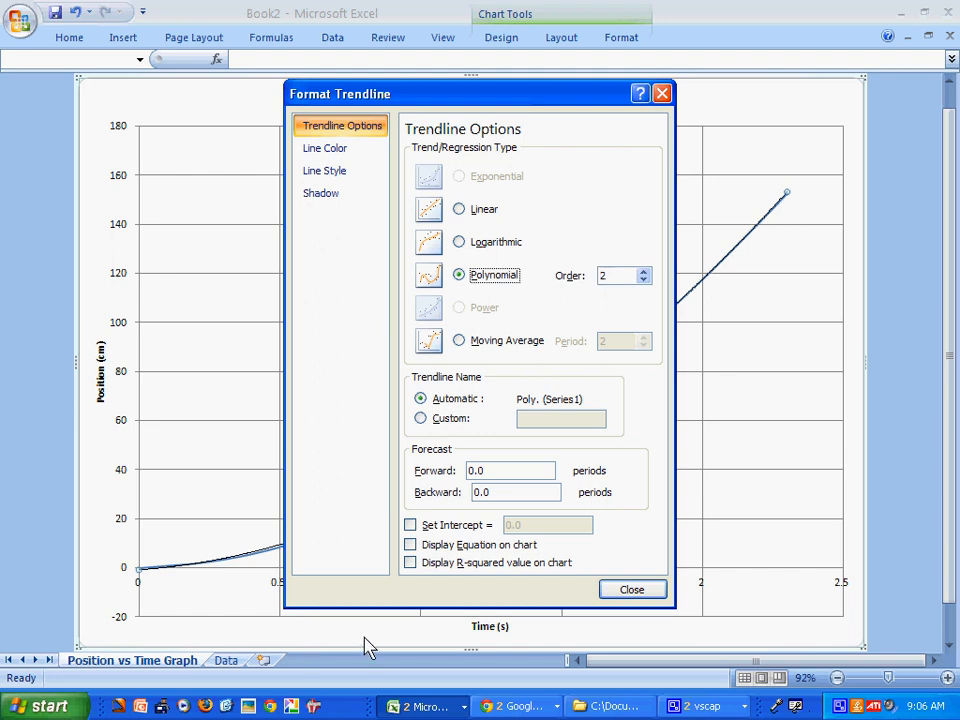
{"action": "left_click", "coordinate": [411, 545]}
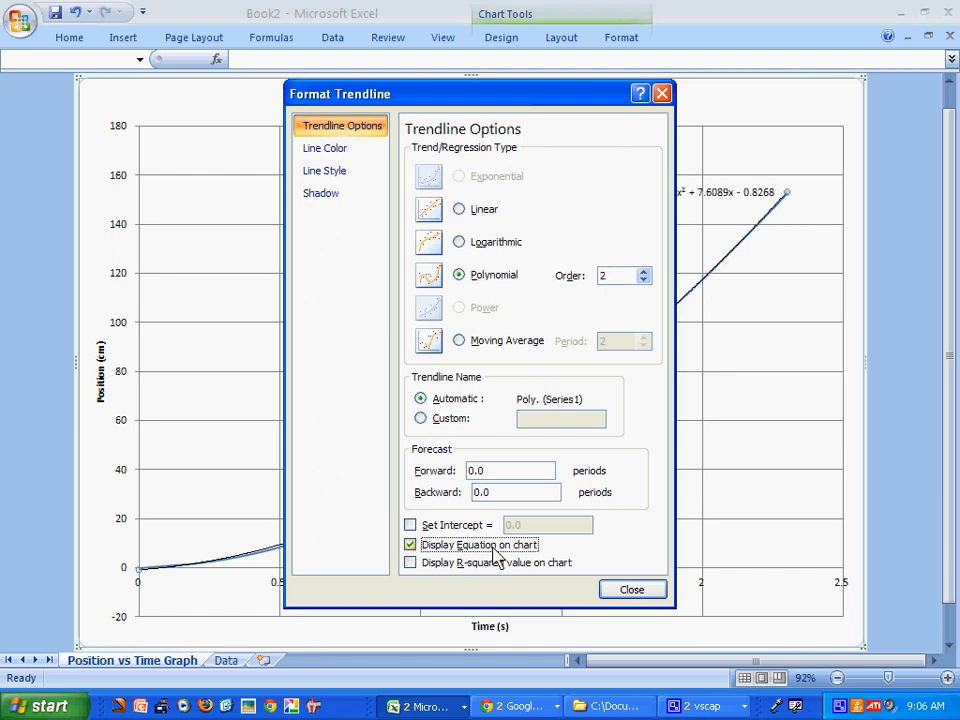
{"action": "left_click", "coordinate": [611, 591]}
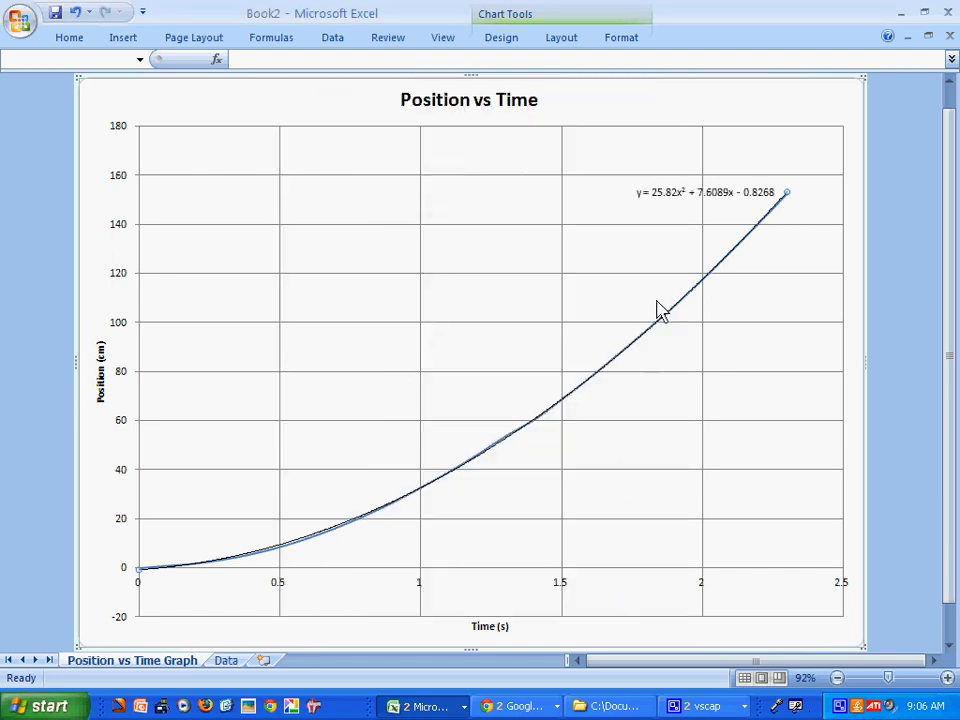
{"action": "left_click", "coordinate": [656, 196]}
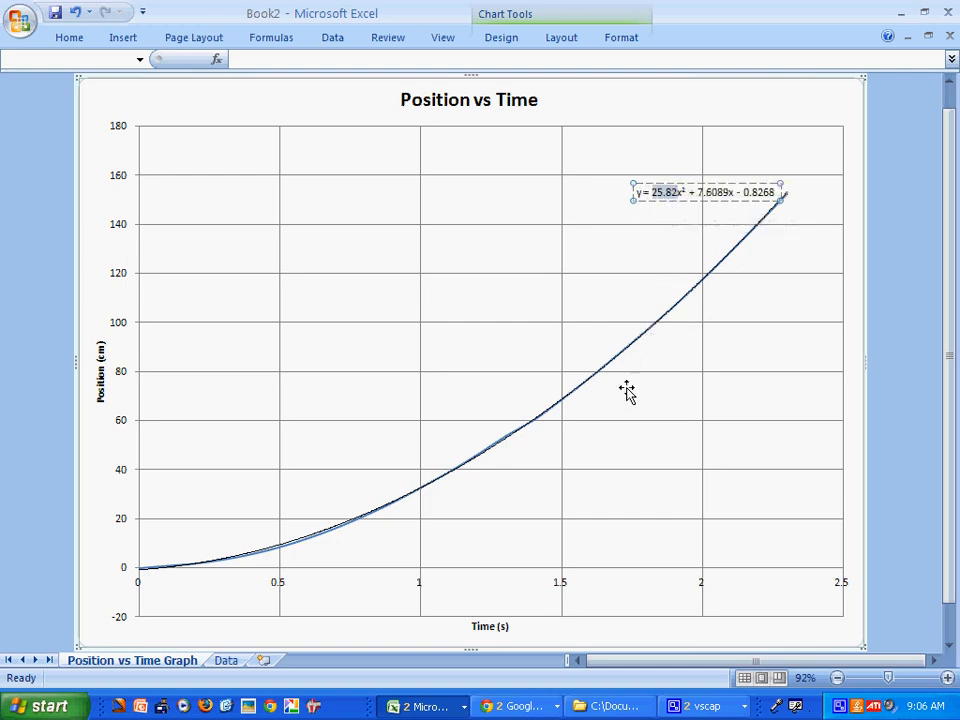
- Insert a markers-only scatter chart on the Data sheet from the time values A2:A25 and velocity values C2:C25
{"action": "left_click", "coordinate": [230, 663]}
{"action": "left_click_drag", "start_coordinate": [51, 124], "coordinate": [46, 586]}
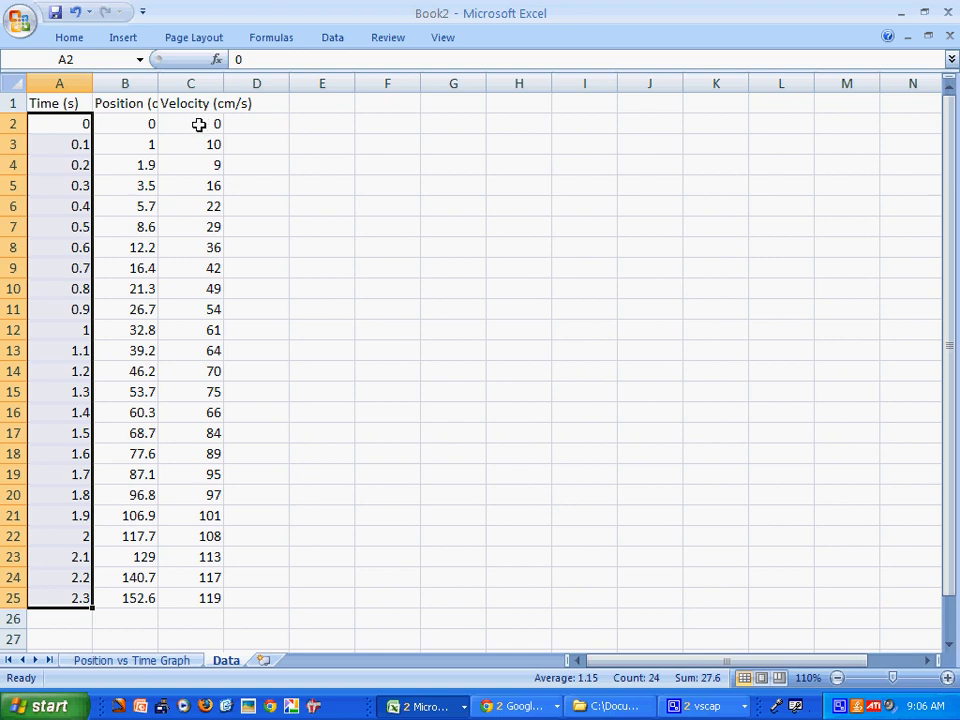
{"action": "left_click_drag", "start_coordinate": [199, 124], "coordinate": [197, 601]}
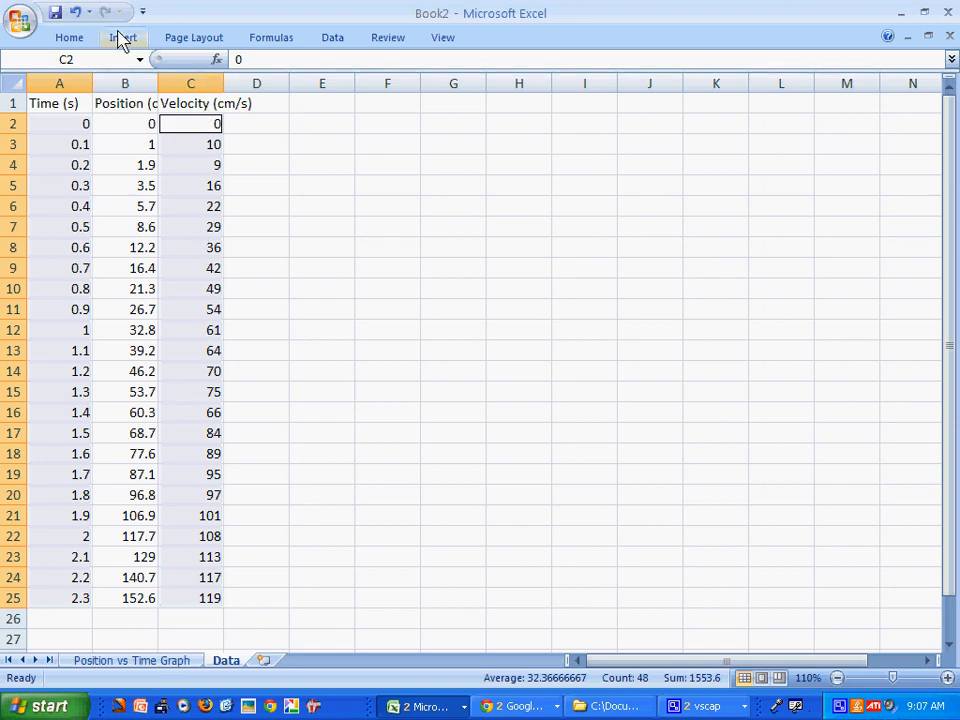
{"action": "left_click", "coordinate": [122, 38]}
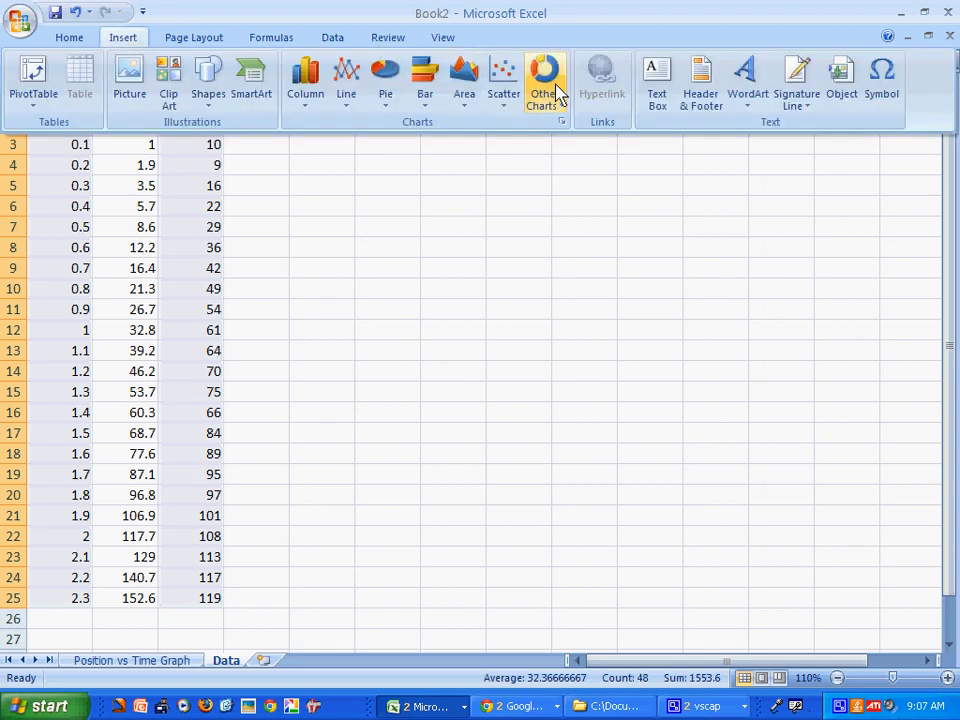
{"action": "left_click", "coordinate": [505, 88]}
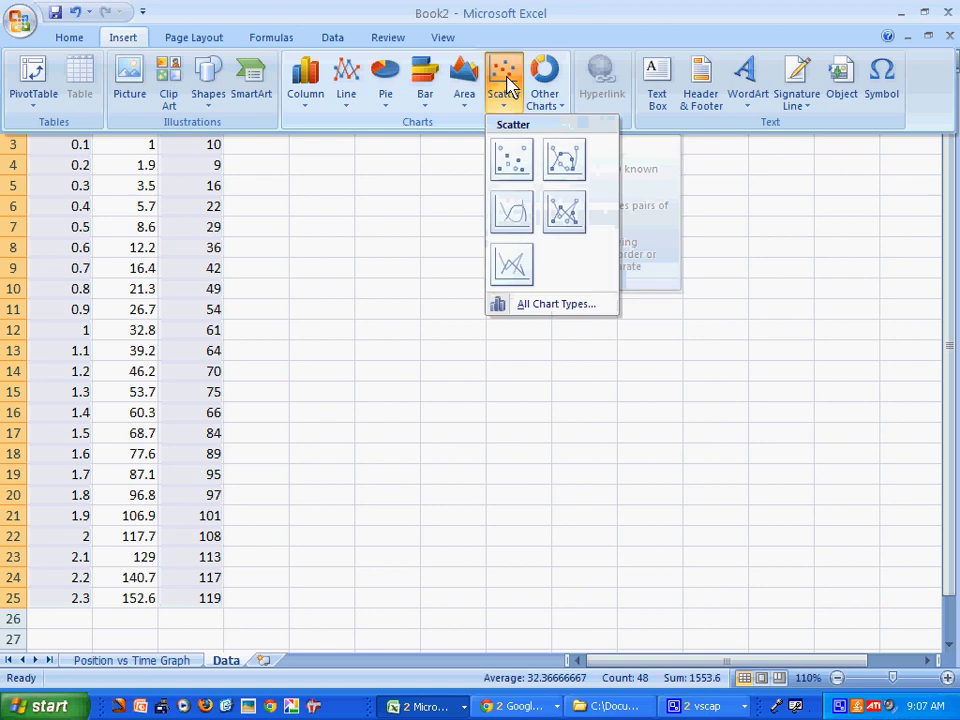
{"action": "left_click", "coordinate": [511, 161]}
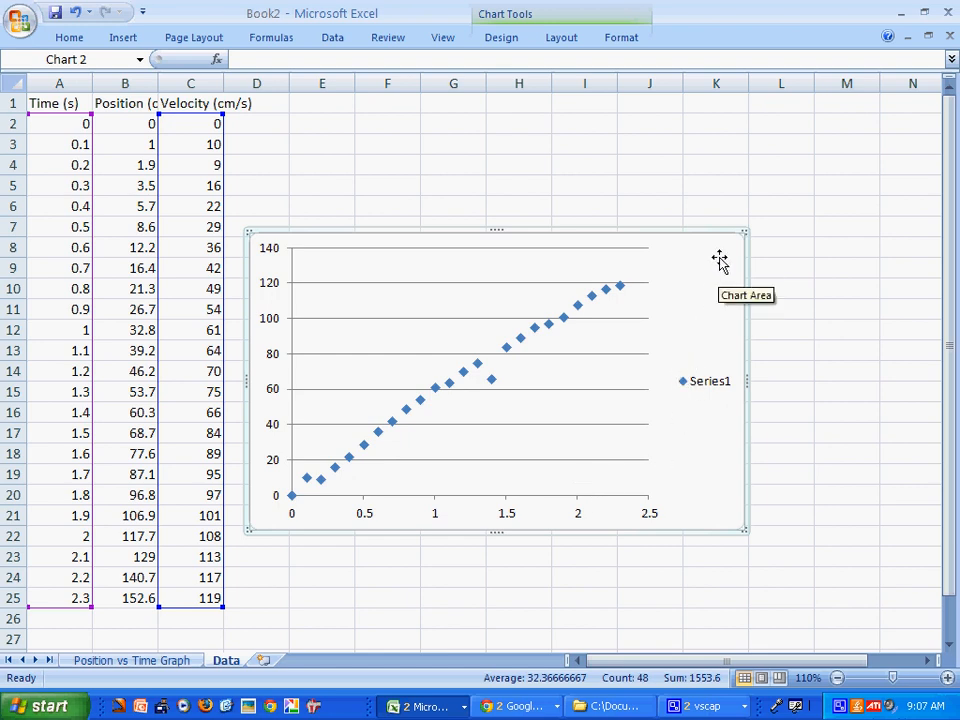
- Move the velocity chart directly below the data table, starting at row 26, and delete its legend
{"action": "scroll", "coordinate": [720, 260], "scroll_direction": "down", "scroll_amount": 1}
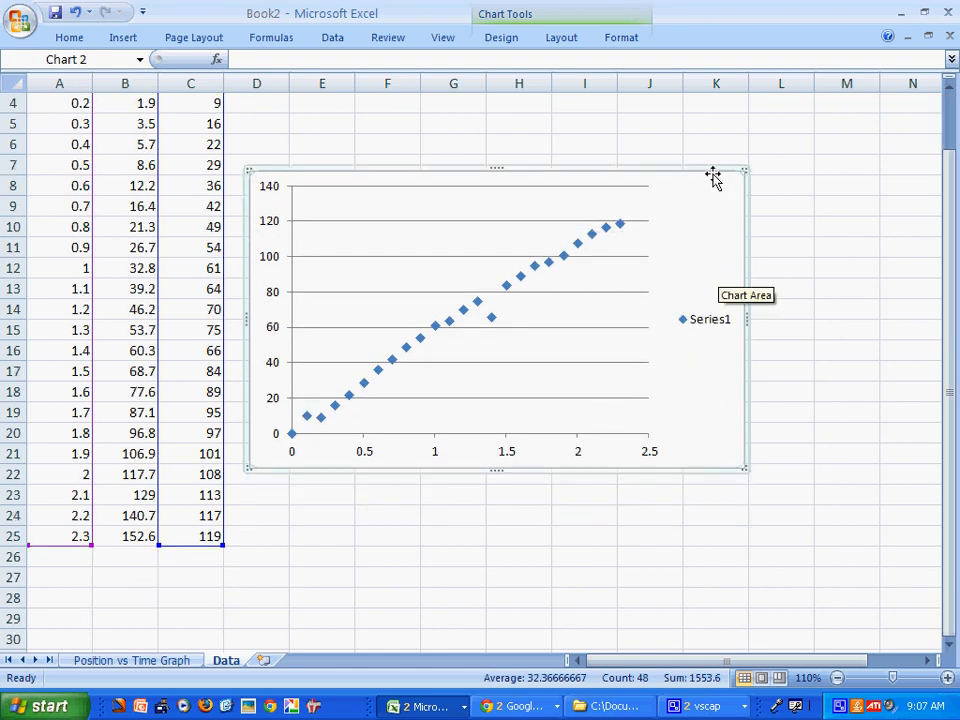
{"action": "left_click_drag", "start_coordinate": [713, 175], "coordinate": [495, 523]}
{"action": "scroll", "coordinate": [497, 514], "scroll_direction": "down", "scroll_amount": 5}
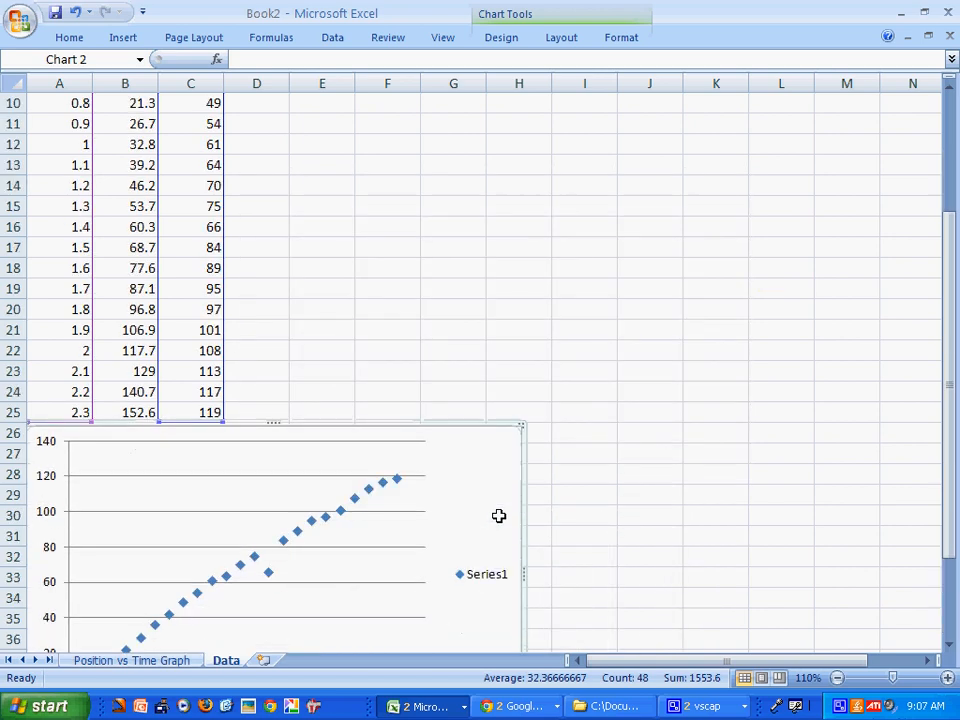
{"action": "left_click", "coordinate": [486, 390]}
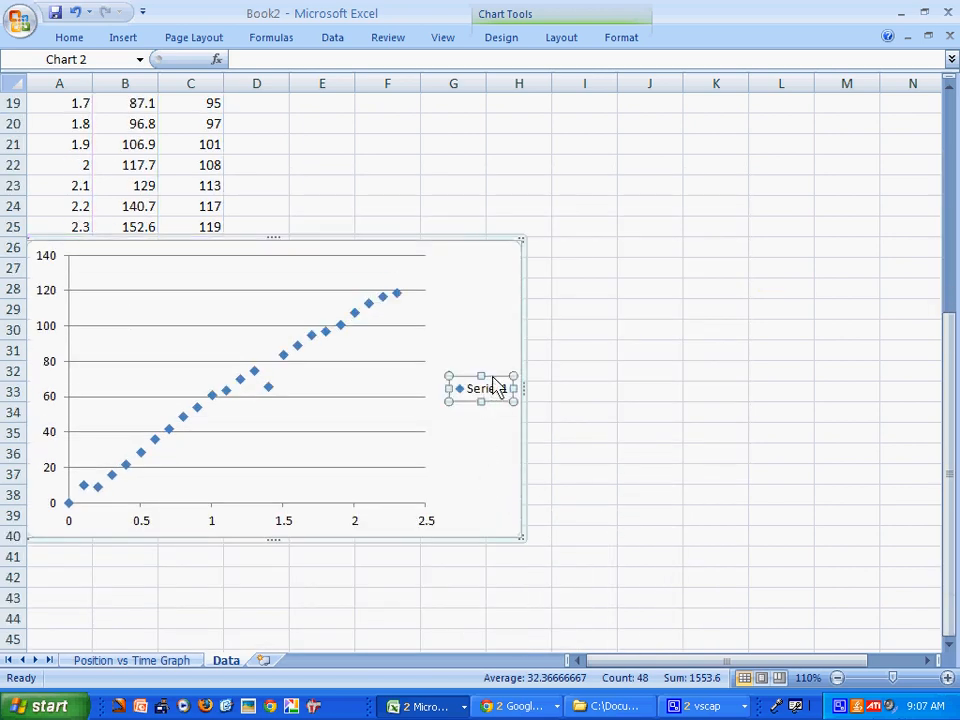
{"action": "key", "text": "Delete"}
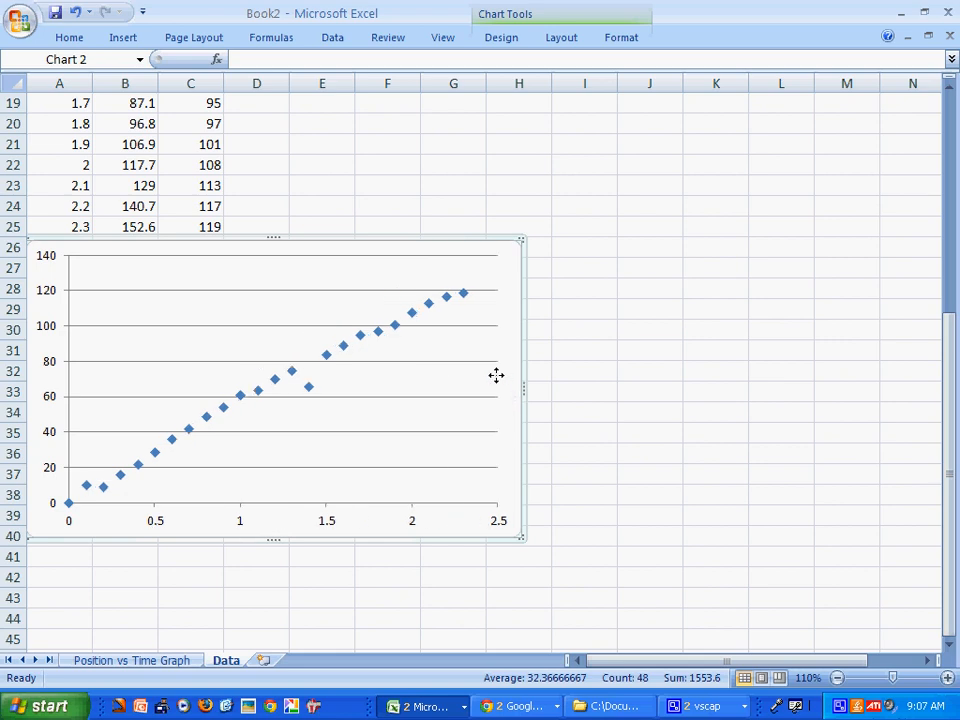
- Add a chart title above the plot of the velocity chart
{"action": "left_click", "coordinate": [398, 276]}
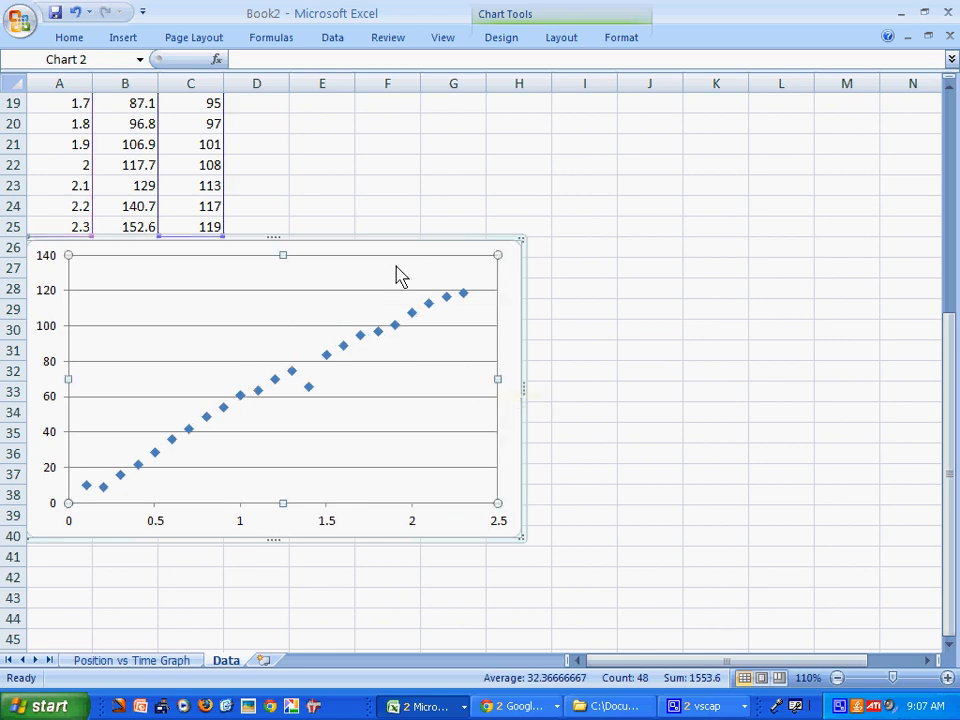
{"action": "left_click", "coordinate": [563, 38]}
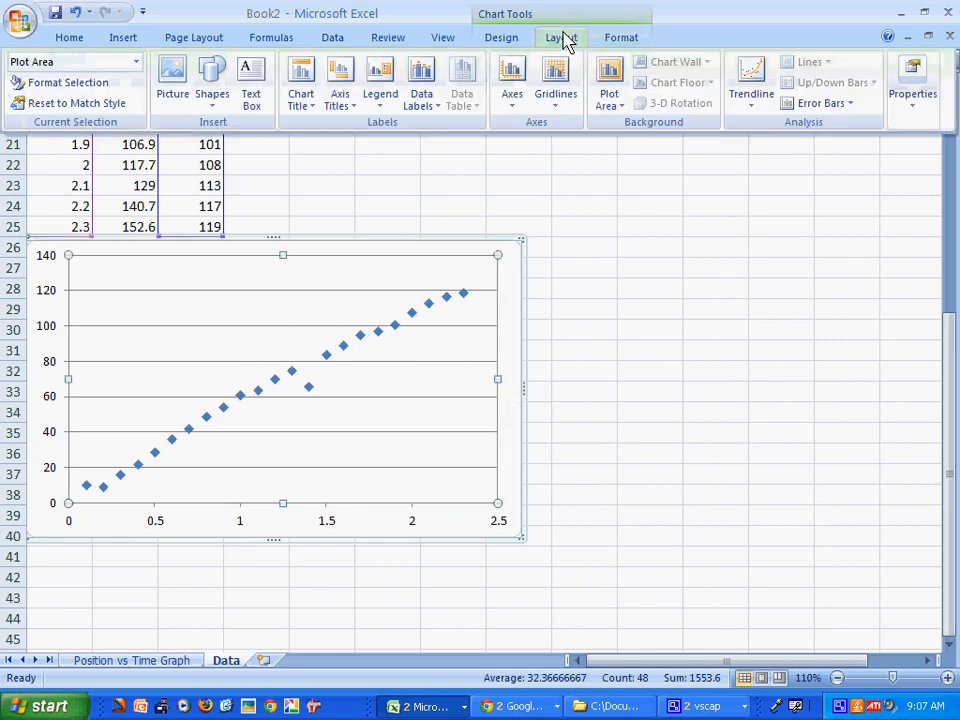
{"action": "left_click", "coordinate": [300, 88]}
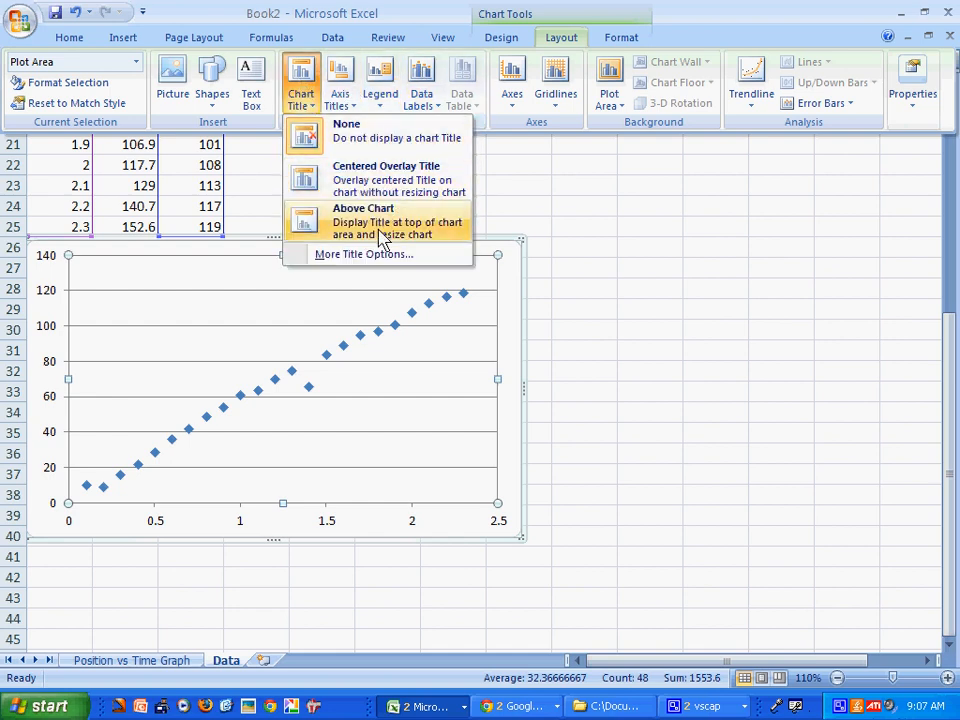
{"action": "left_click", "coordinate": [376, 218]}
- Add a title below the velocity chart's primary horizontal axis and a rotated title to its primary vertical axis
{"action": "left_click", "coordinate": [560, 40]}
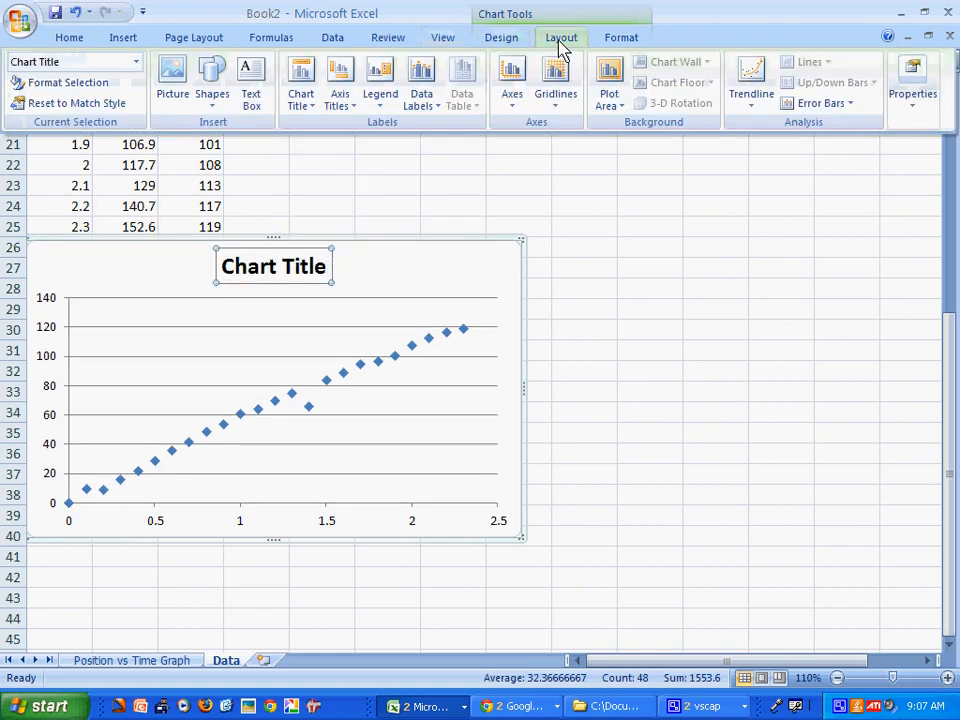
{"action": "left_click", "coordinate": [338, 92]}
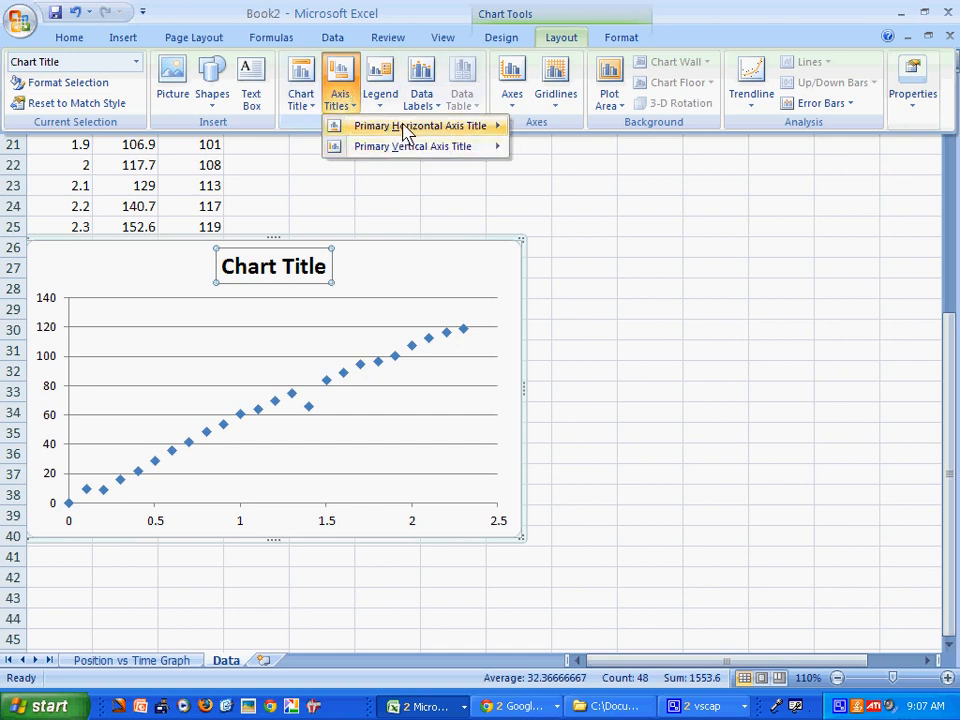
{"action": "mouse_move", "coordinate": [405, 133]}
{"action": "left_click", "coordinate": [608, 188]}
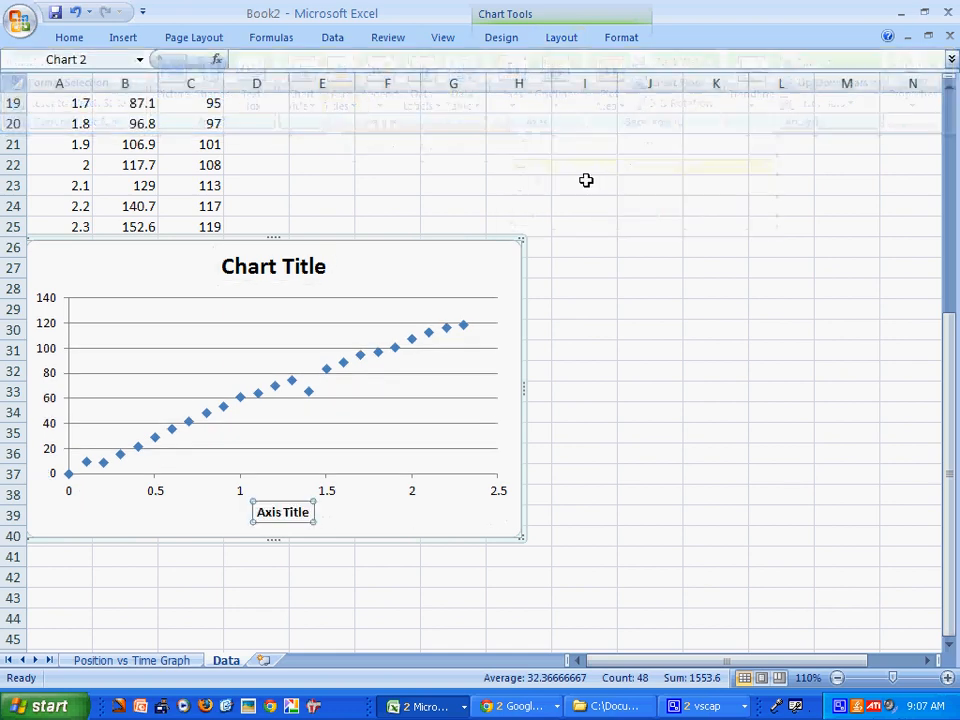
{"action": "left_click", "coordinate": [561, 39]}
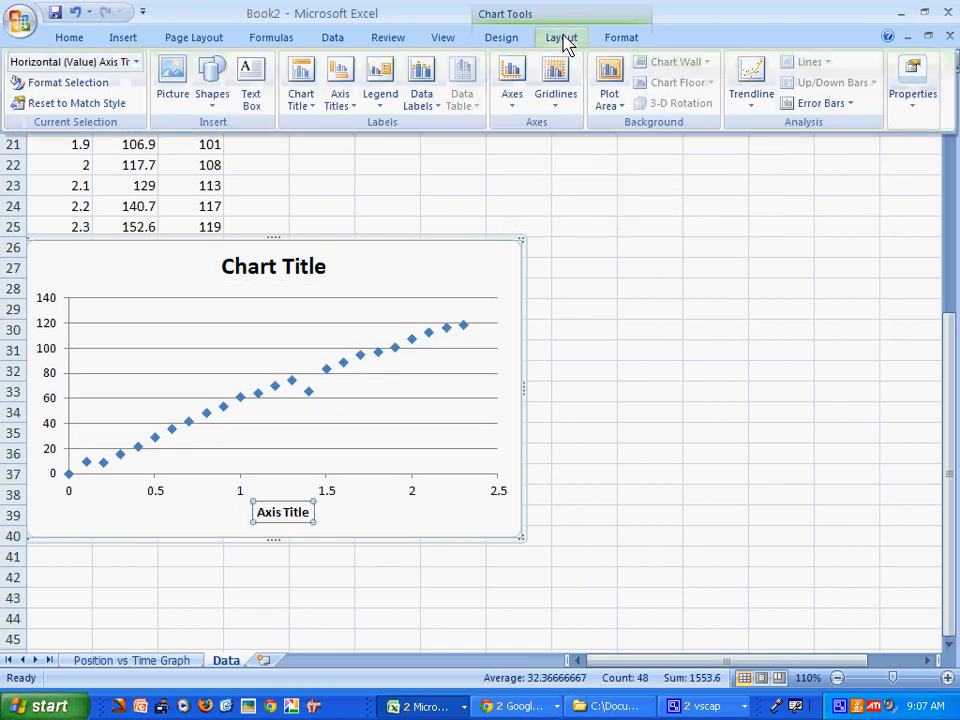
{"action": "left_click", "coordinate": [340, 82]}
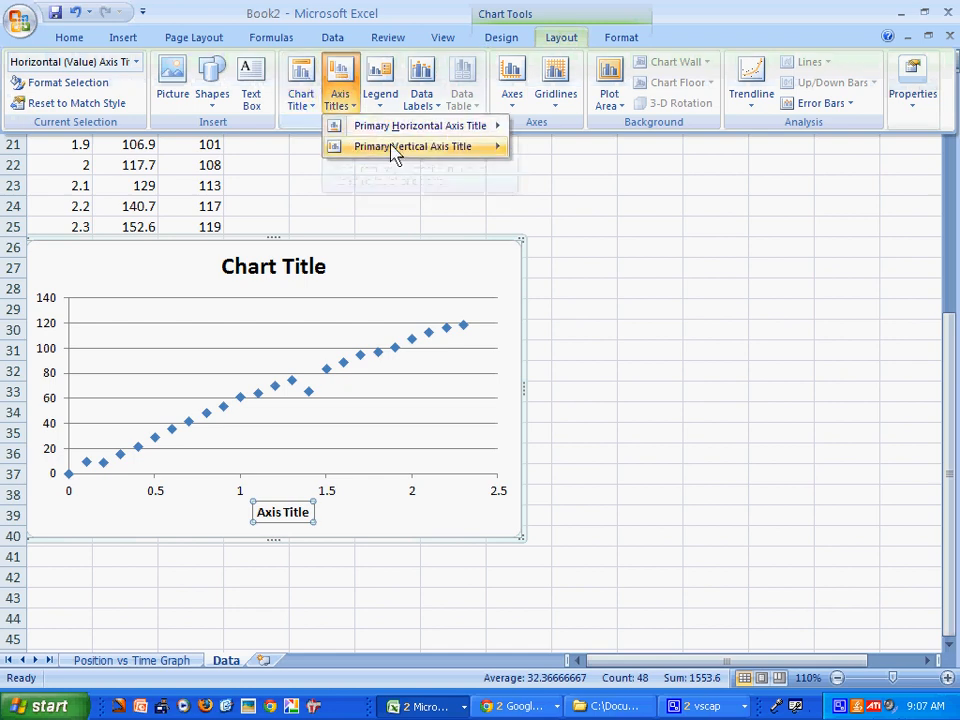
{"action": "mouse_move", "coordinate": [398, 160]}
{"action": "left_click", "coordinate": [600, 190]}
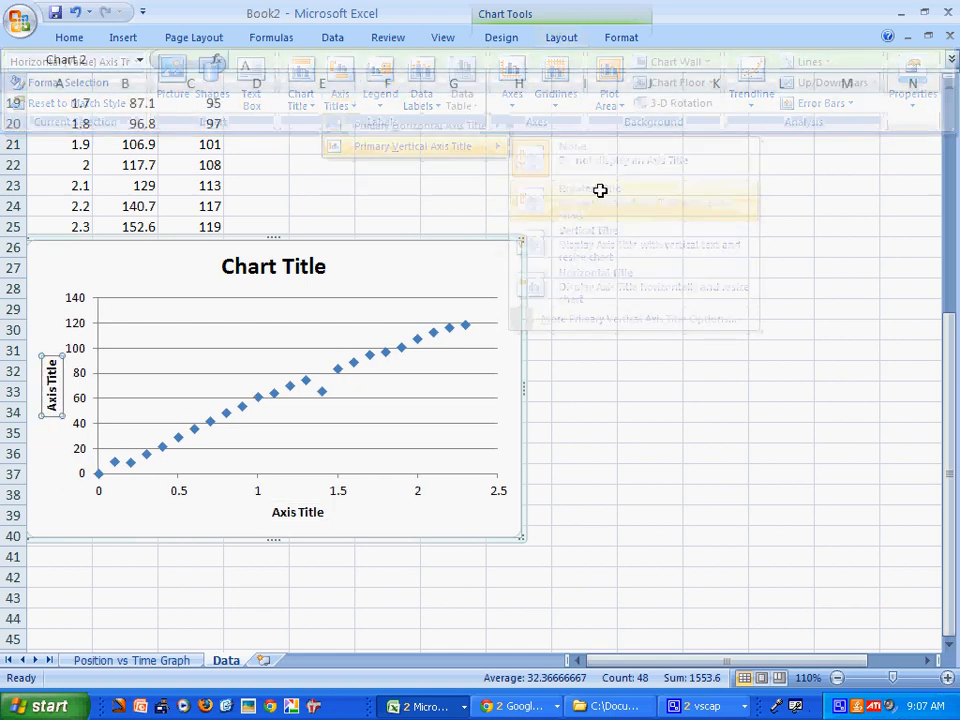
- Replace the velocity chart's placeholder title with Velocity vs Time
{"action": "left_click", "coordinate": [285, 267]}
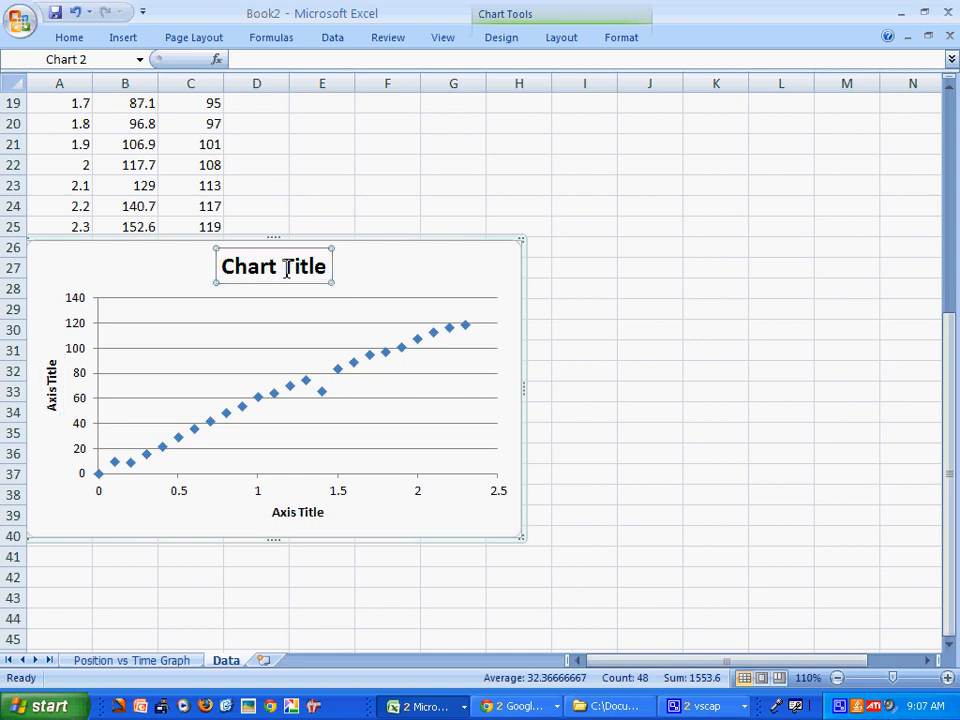
{"action": "triple_click", "coordinate": [290, 267]}
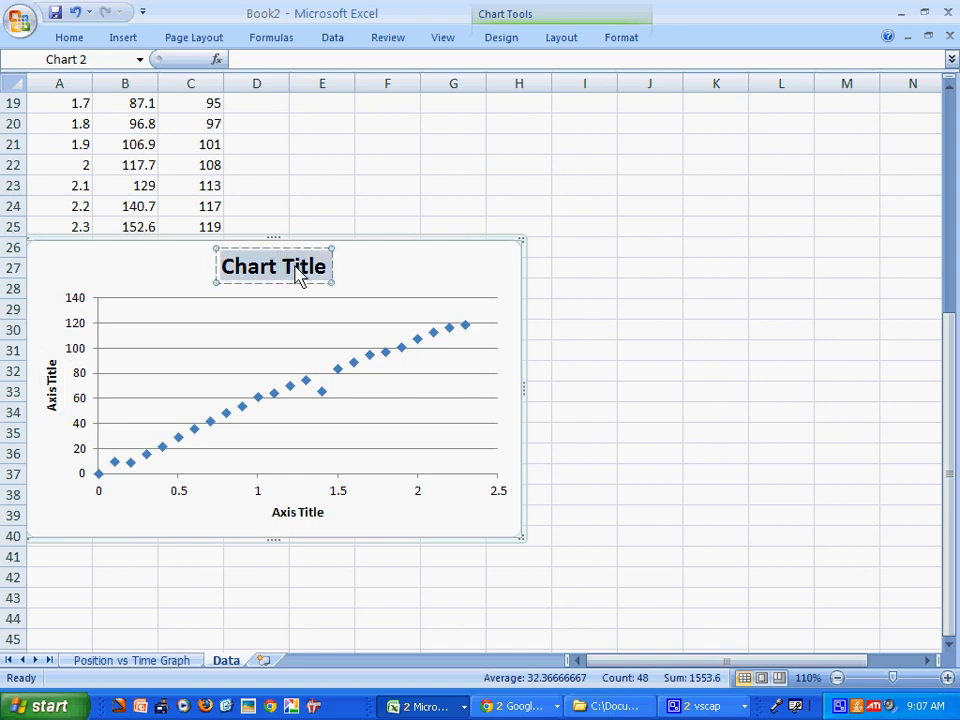
{"action": "type", "text": "Veloc"}
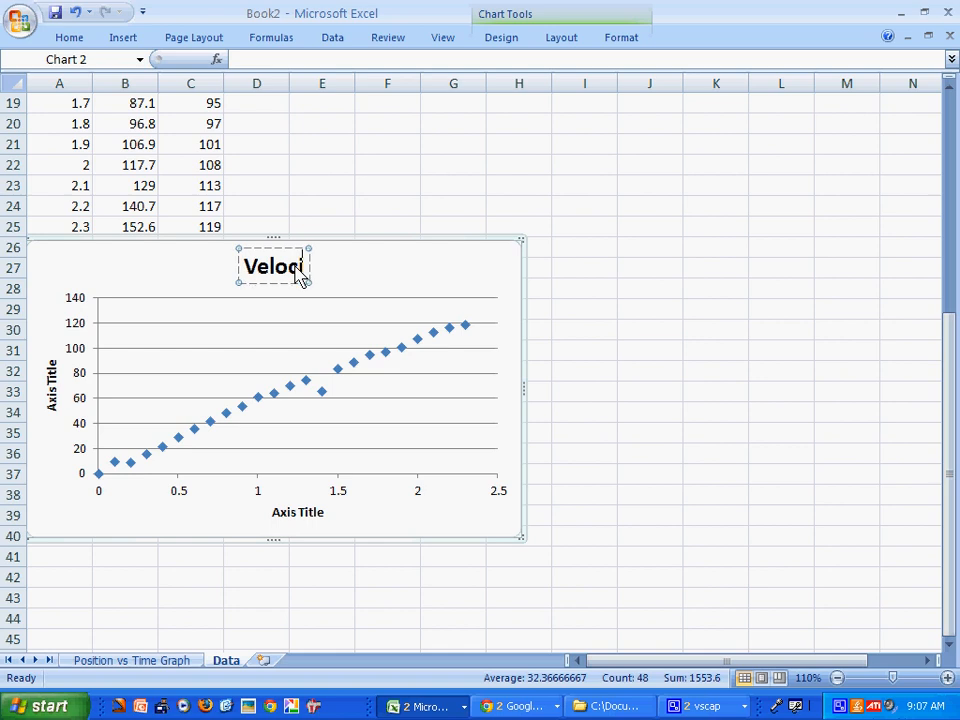
{"action": "type", "text": "ity vs Time"}
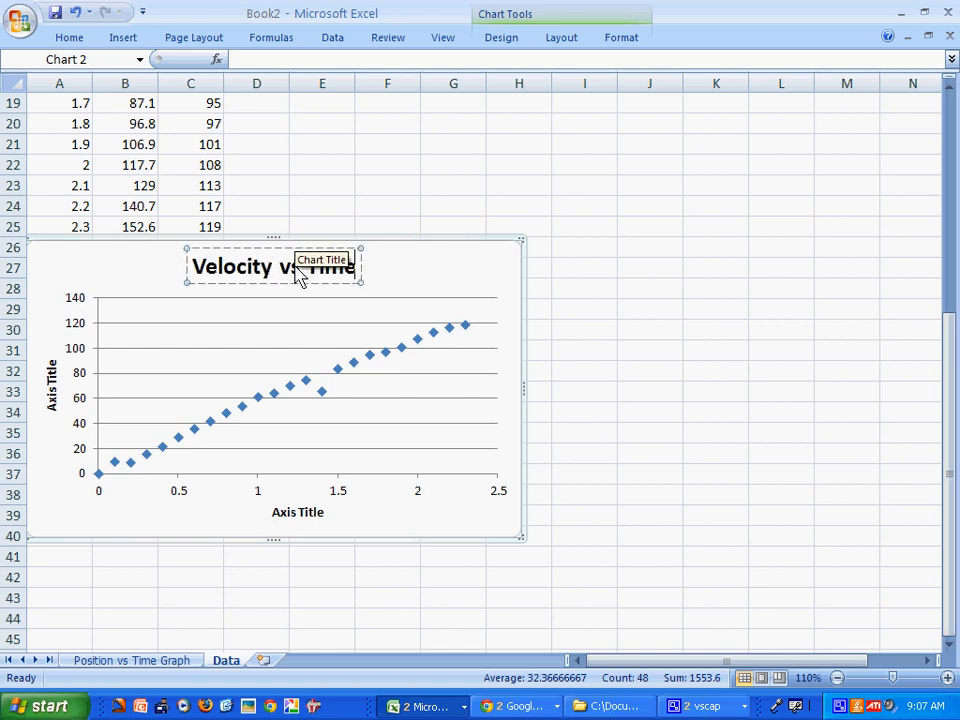
- Label the velocity chart's horizontal axis Time (s) and its vertical axis Velocity (cm/s)
{"action": "left_click", "coordinate": [307, 515]}
{"action": "triple_click", "coordinate": [310, 524]}
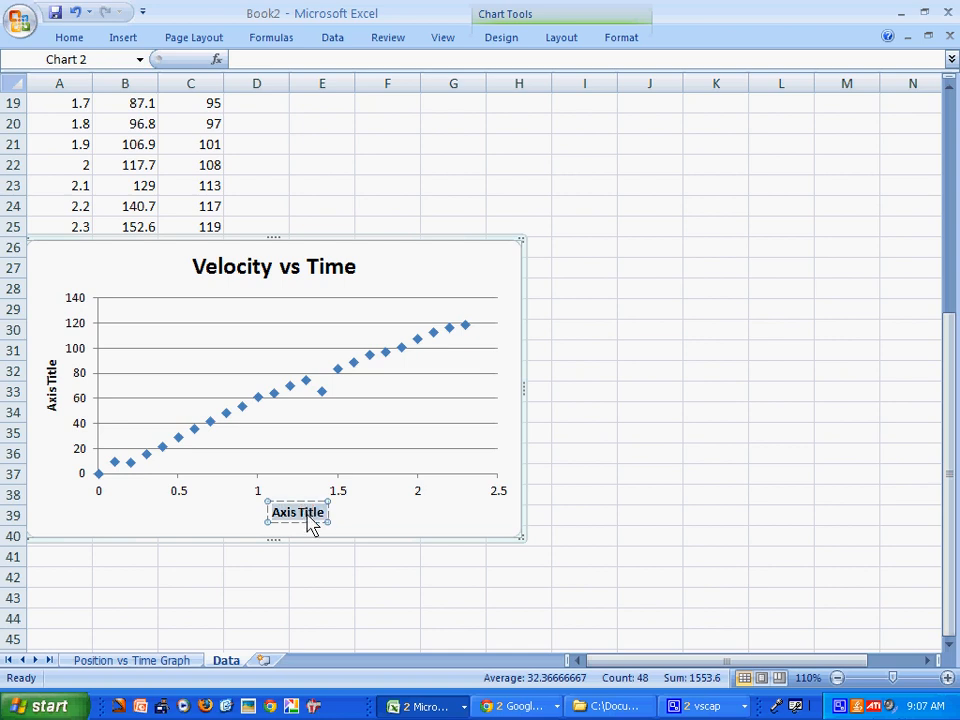
{"action": "type", "text": "Time (s"}
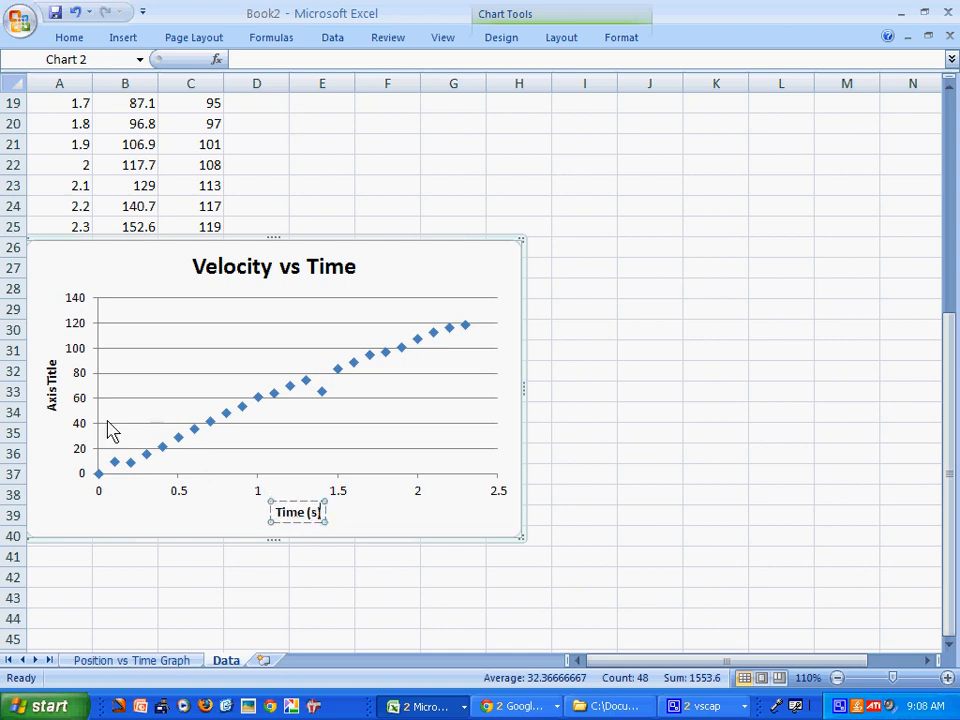
{"action": "left_click", "coordinate": [50, 385]}
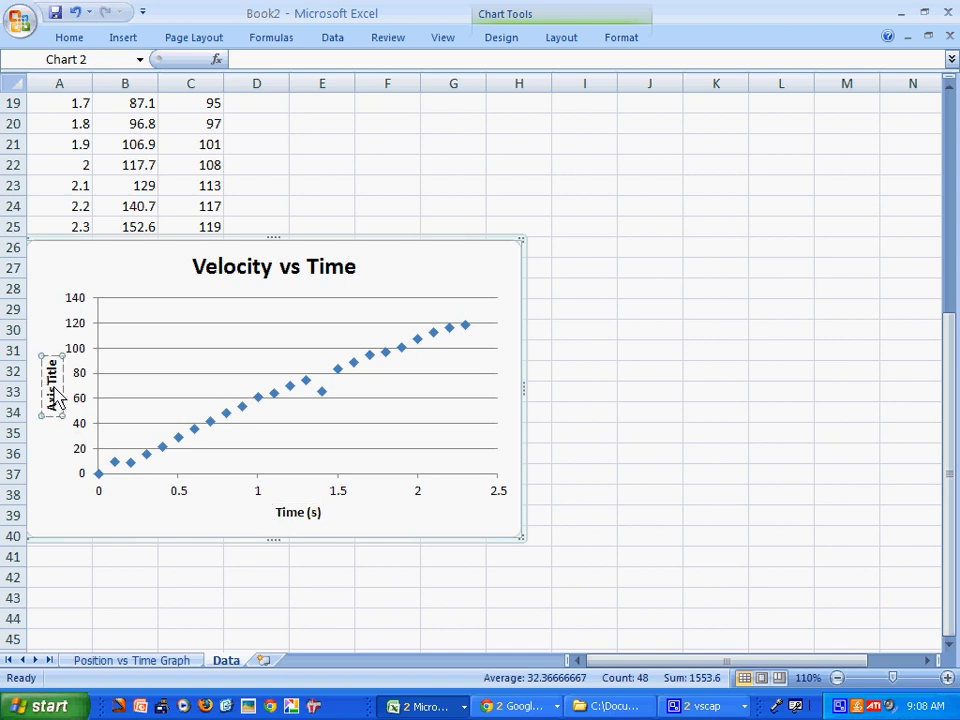
{"action": "triple_click", "coordinate": [57, 398]}
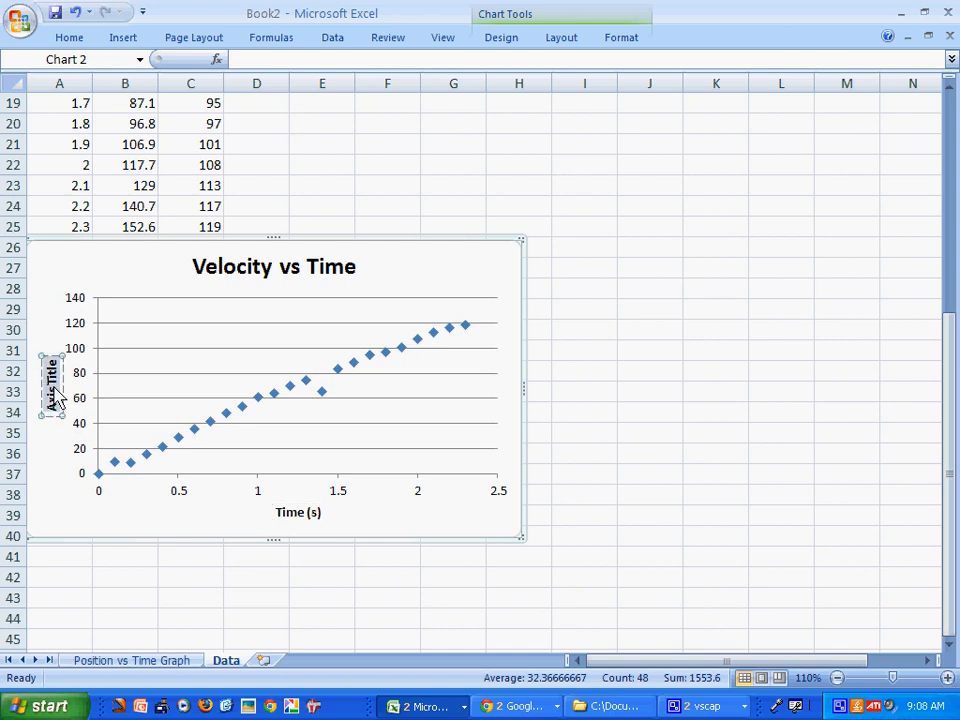
{"action": "type", "text": "Velocity (cm/s)"}
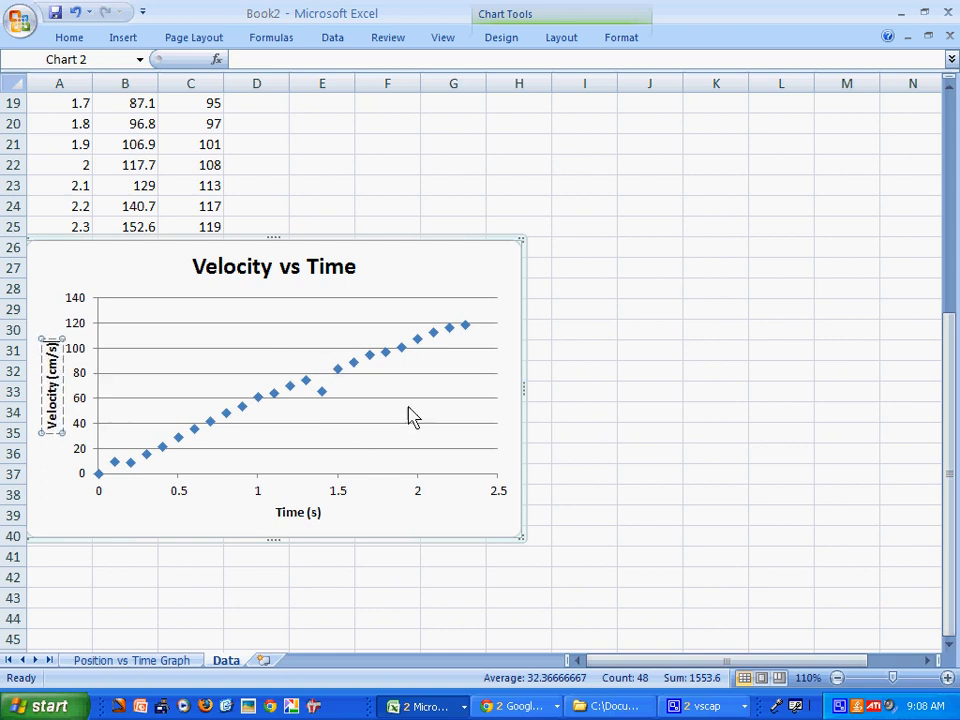
- Preview how the Data sheet with its table and velocity chart prints, and return to the worksheet
{"action": "left_click", "coordinate": [486, 594]}
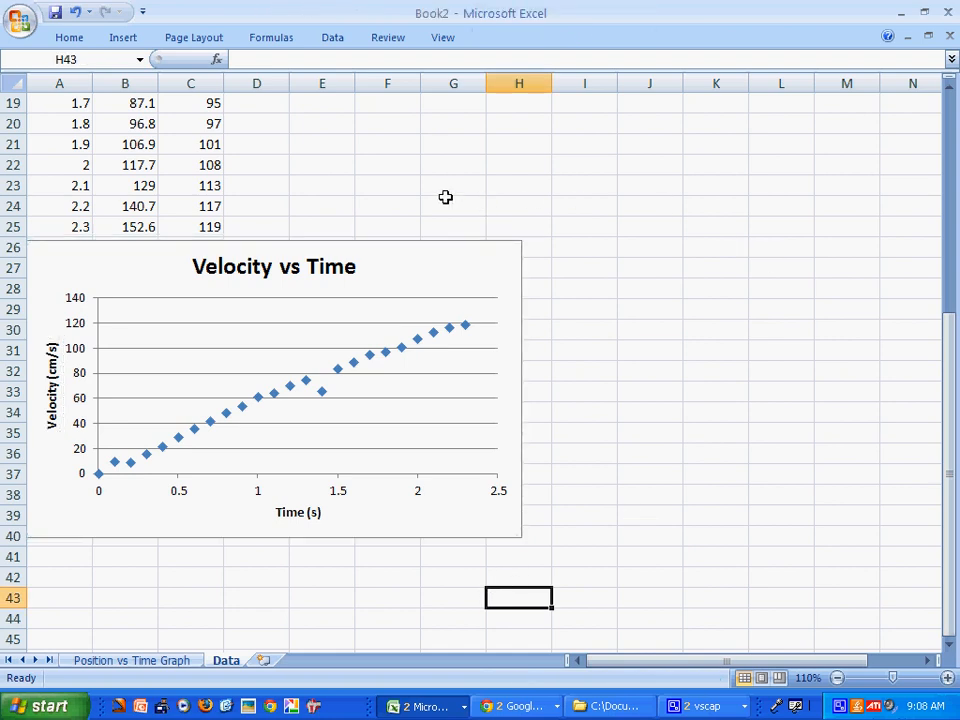
{"action": "left_click", "coordinate": [20, 20]}
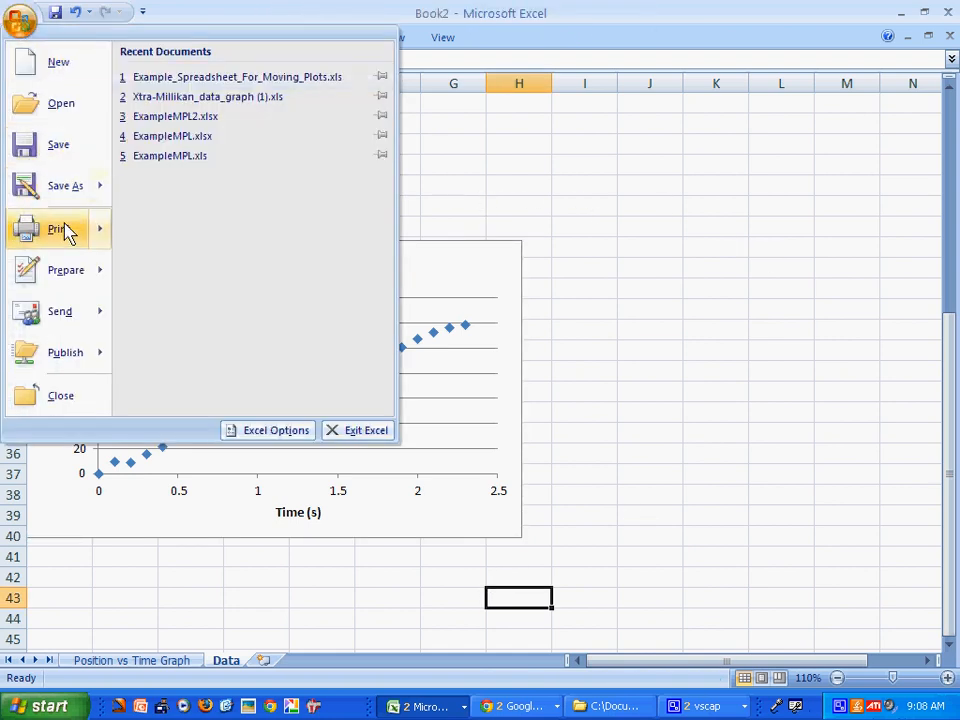
{"action": "mouse_move", "coordinate": [65, 230]}
{"action": "left_click", "coordinate": [197, 200]}
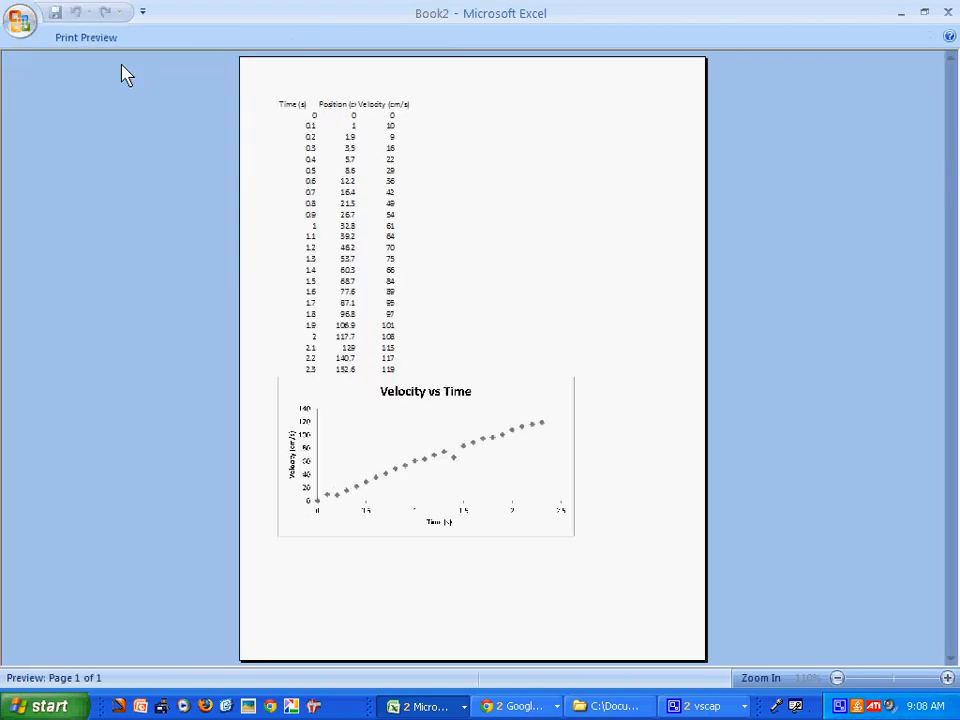
{"action": "left_click", "coordinate": [143, 12]}
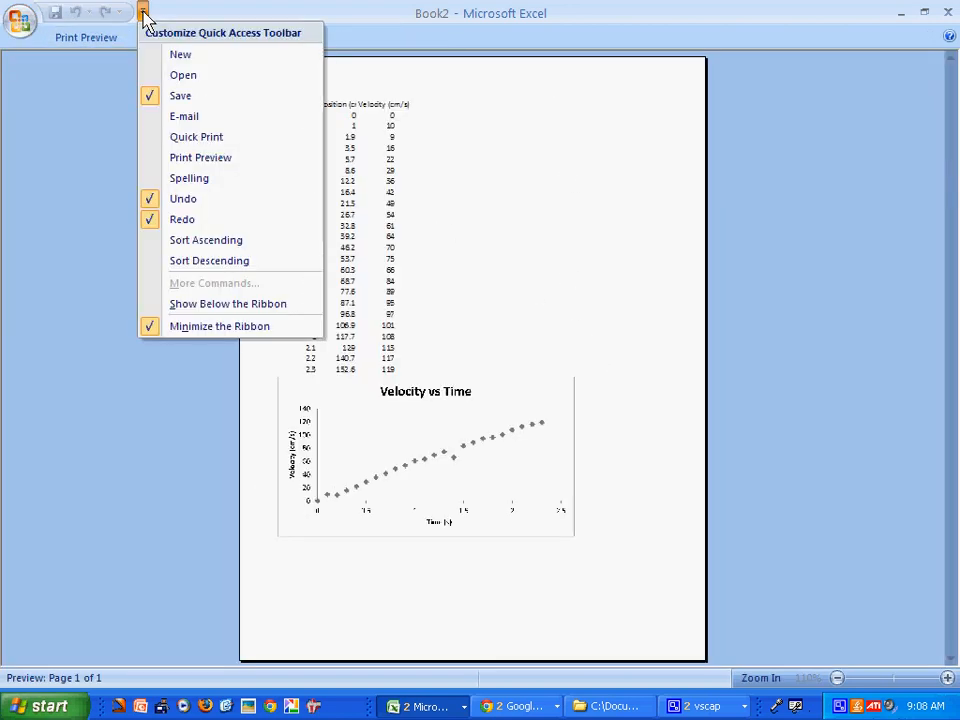
{"action": "left_click", "coordinate": [196, 21]}
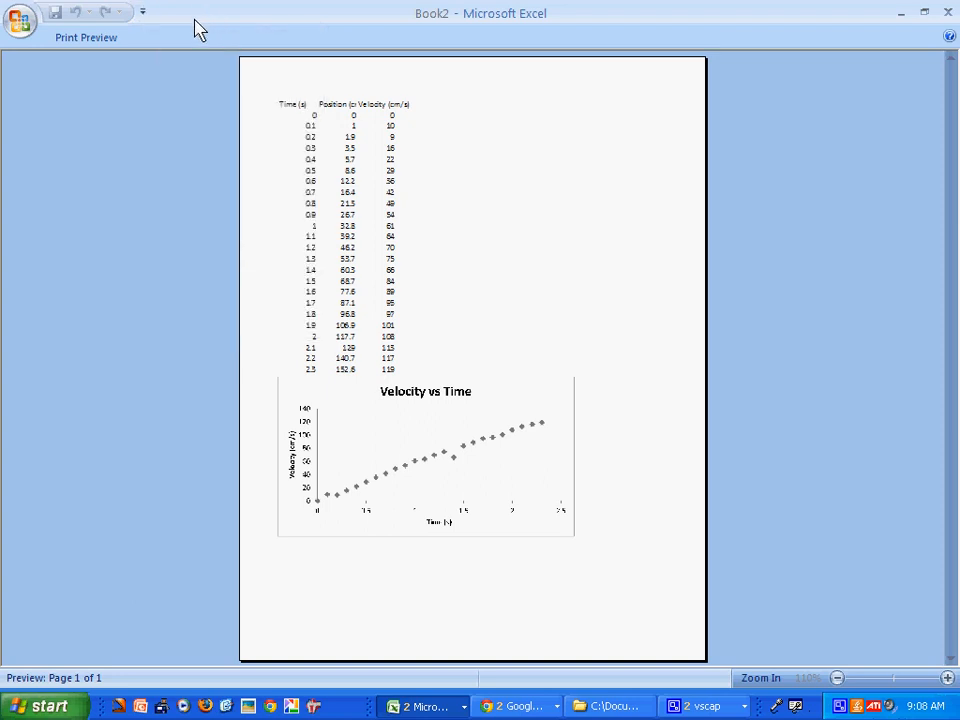
{"action": "double_click", "coordinate": [196, 21]}
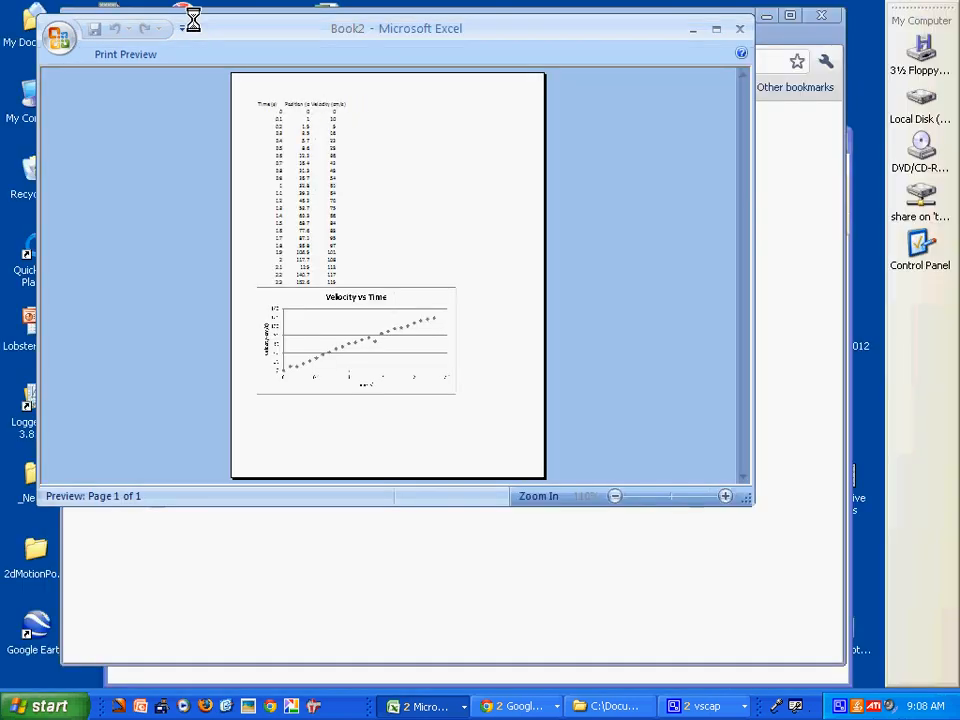
{"action": "left_click", "coordinate": [718, 30]}
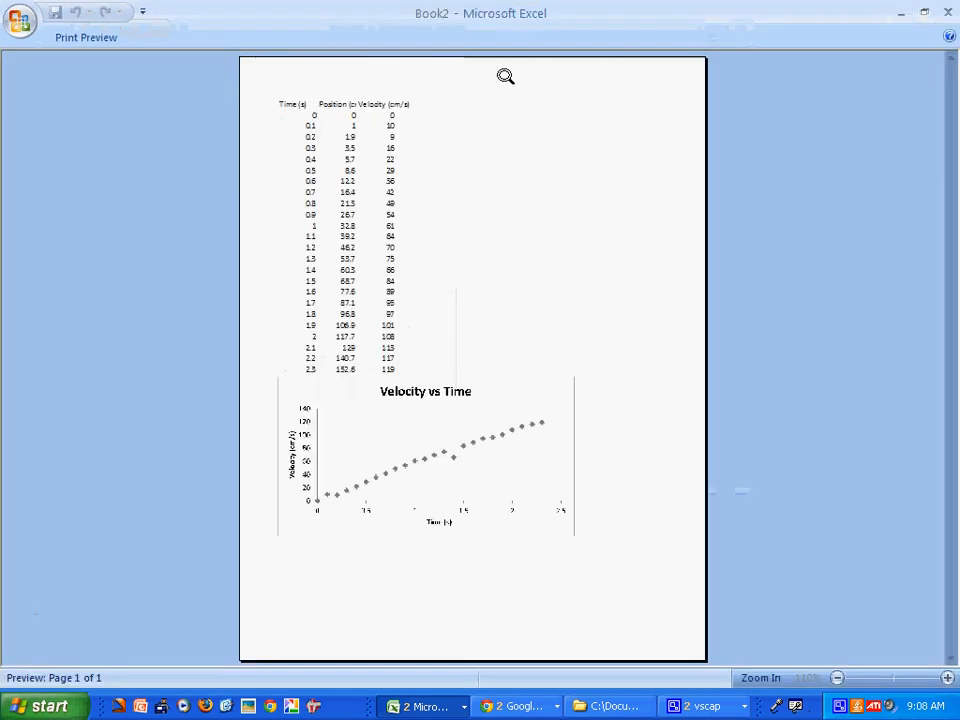
{"action": "left_click", "coordinate": [103, 44]}
{"action": "left_click", "coordinate": [283, 76]}
- Enlarge the velocity chart within the page-break lines so it extends to column I and row 46
{"action": "scroll", "coordinate": [495, 311], "scroll_direction": "down", "scroll_amount": 2}
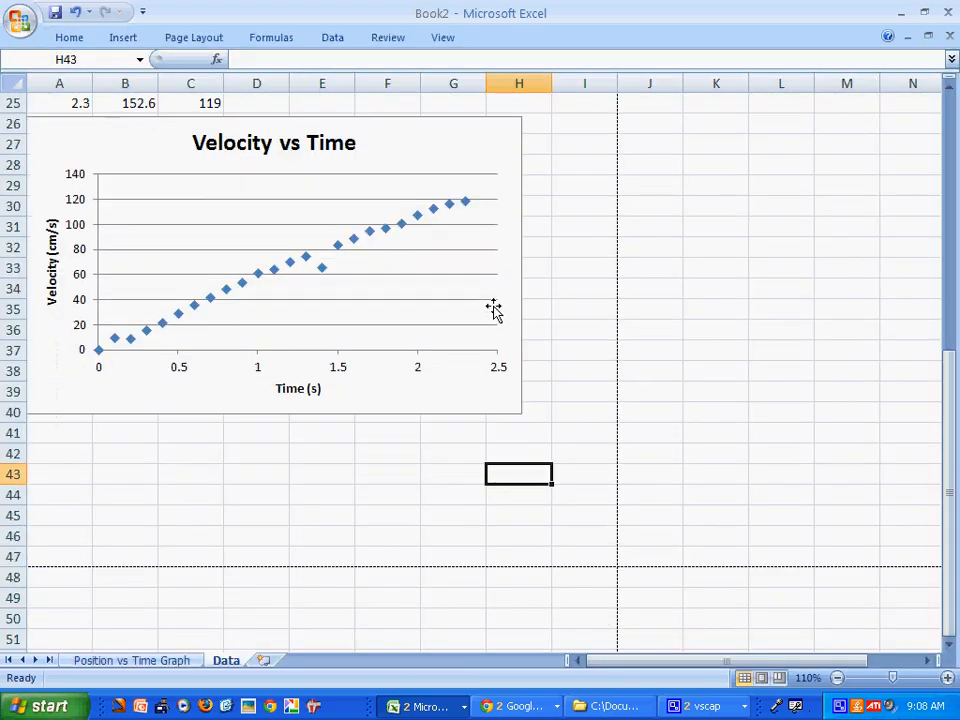
{"action": "left_click", "coordinate": [495, 397]}
{"action": "left_click_drag", "start_coordinate": [521, 416], "coordinate": [593, 548]}
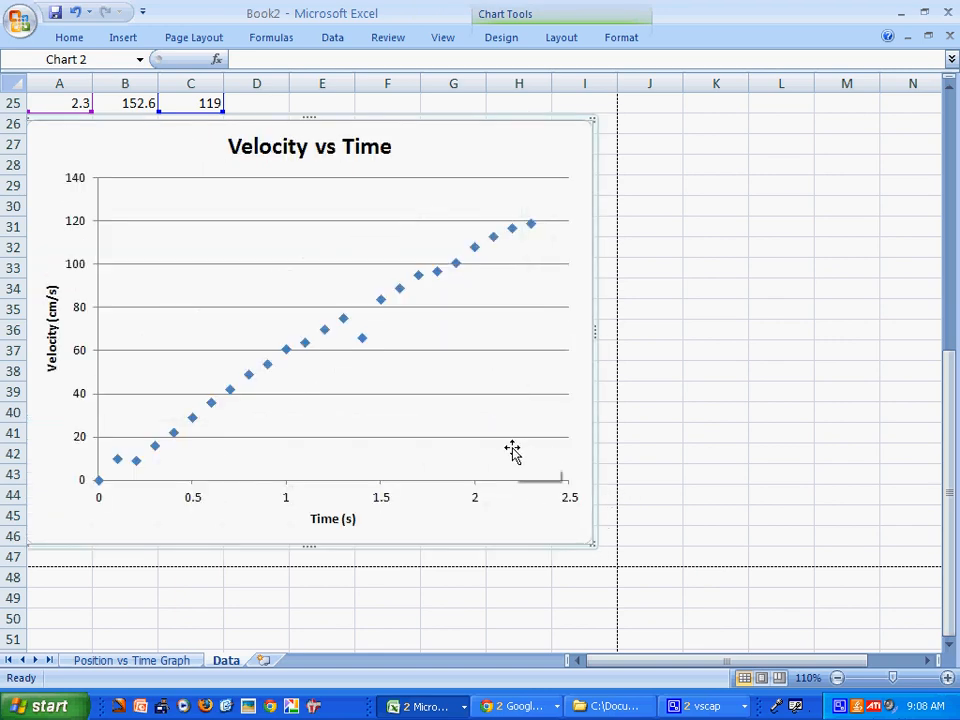
{"action": "left_click", "coordinate": [446, 104]}
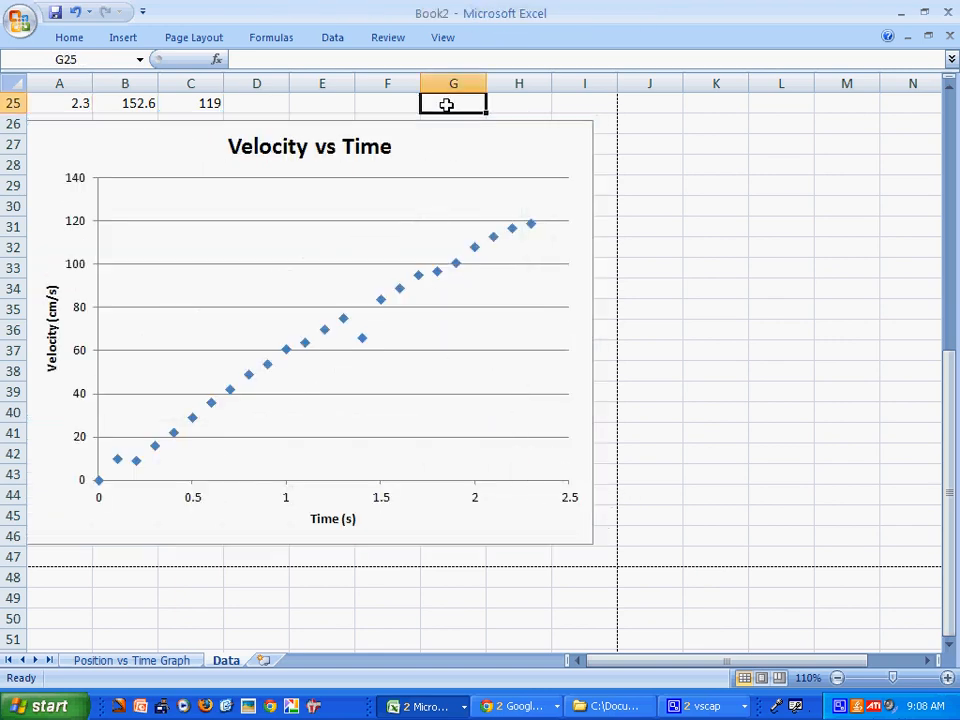
- Add a linear trendline with its equation to the velocity data and move the equation above the plot area, beside the chart title
{"action": "right_click", "coordinate": [250, 377]}
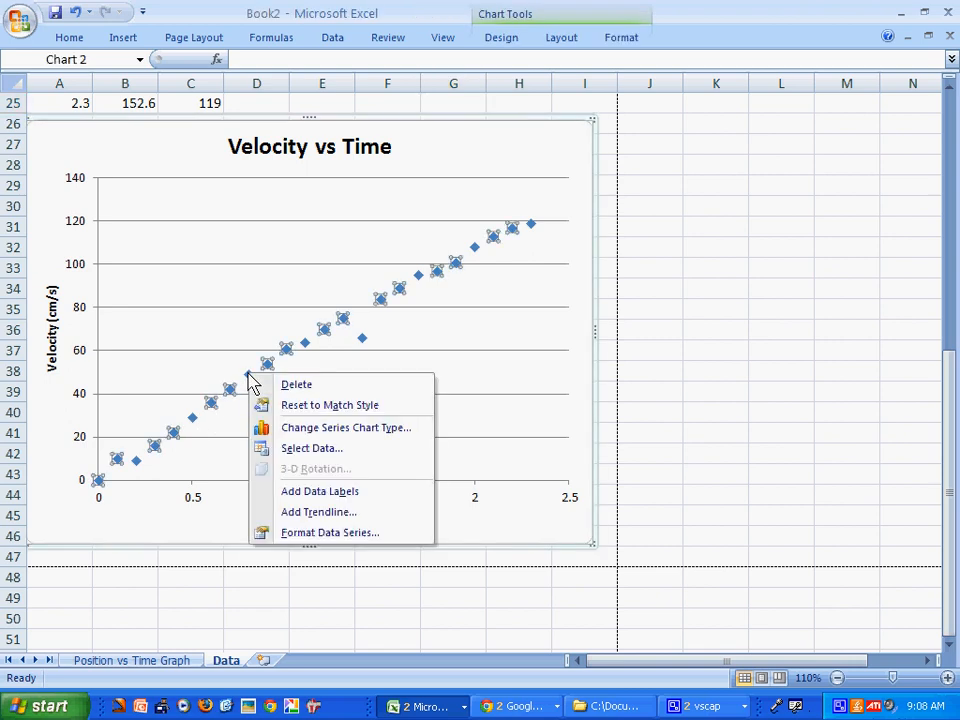
{"action": "left_click", "coordinate": [333, 512]}
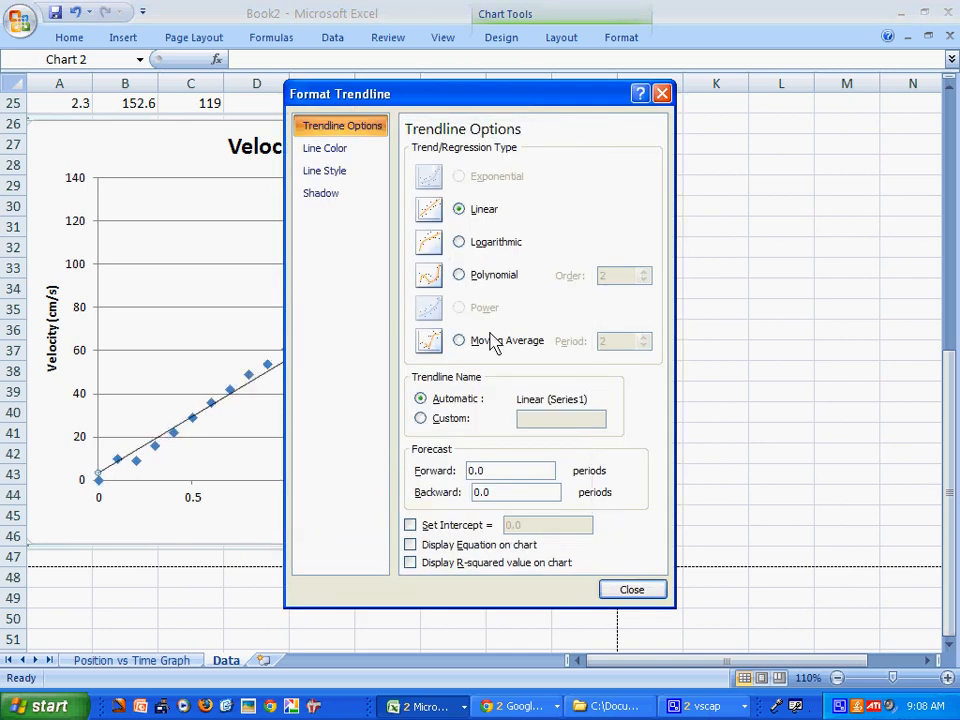
{"action": "left_click", "coordinate": [410, 545]}
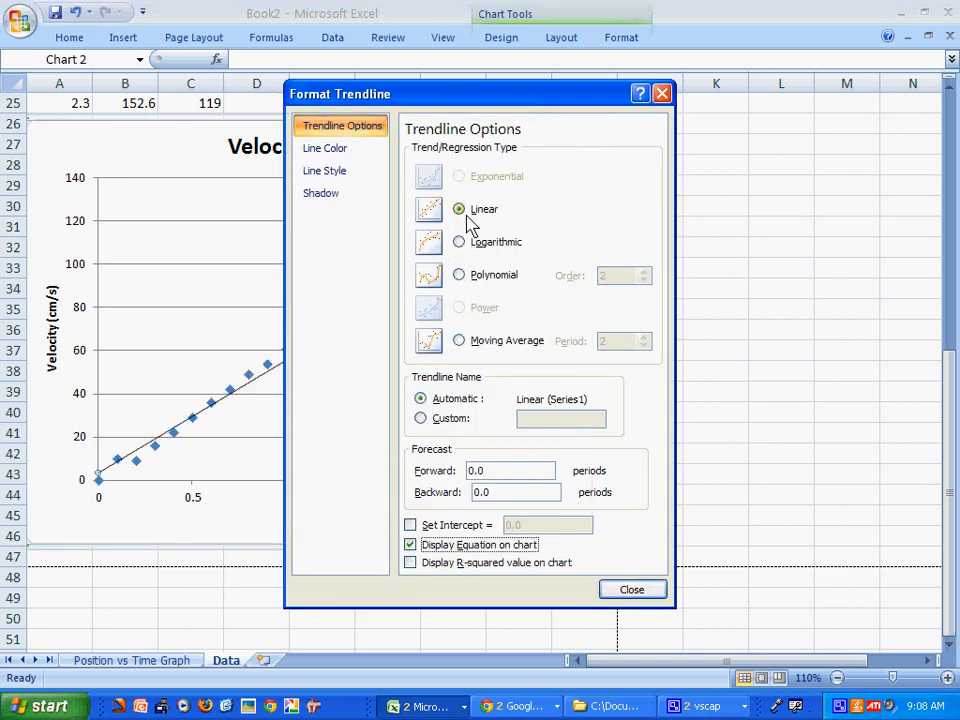
{"action": "left_click", "coordinate": [630, 590]}
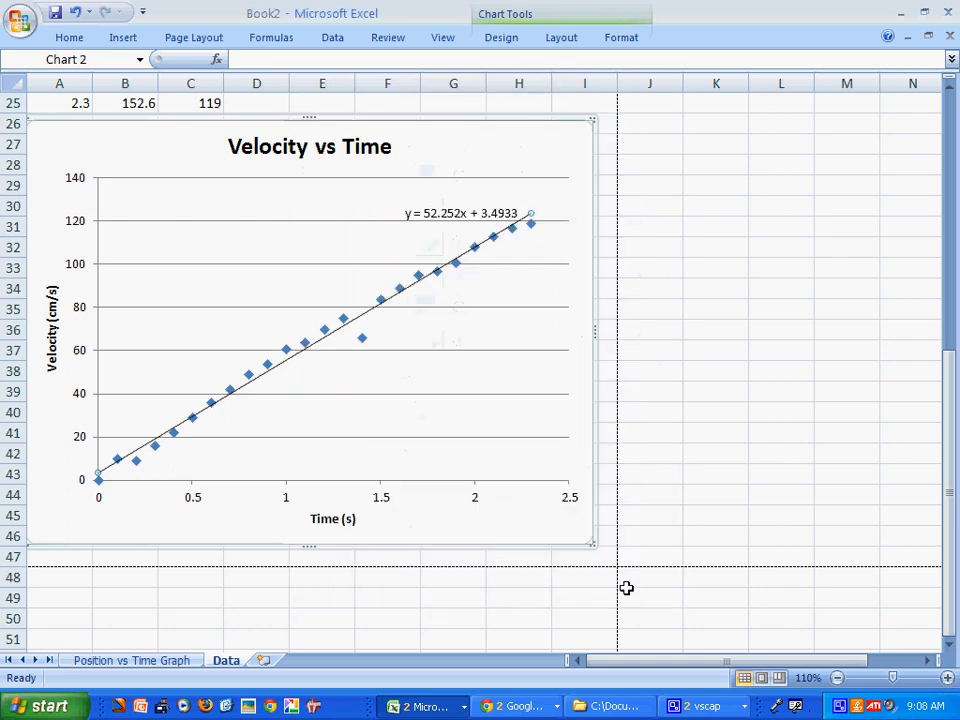
{"action": "left_click", "coordinate": [458, 215]}
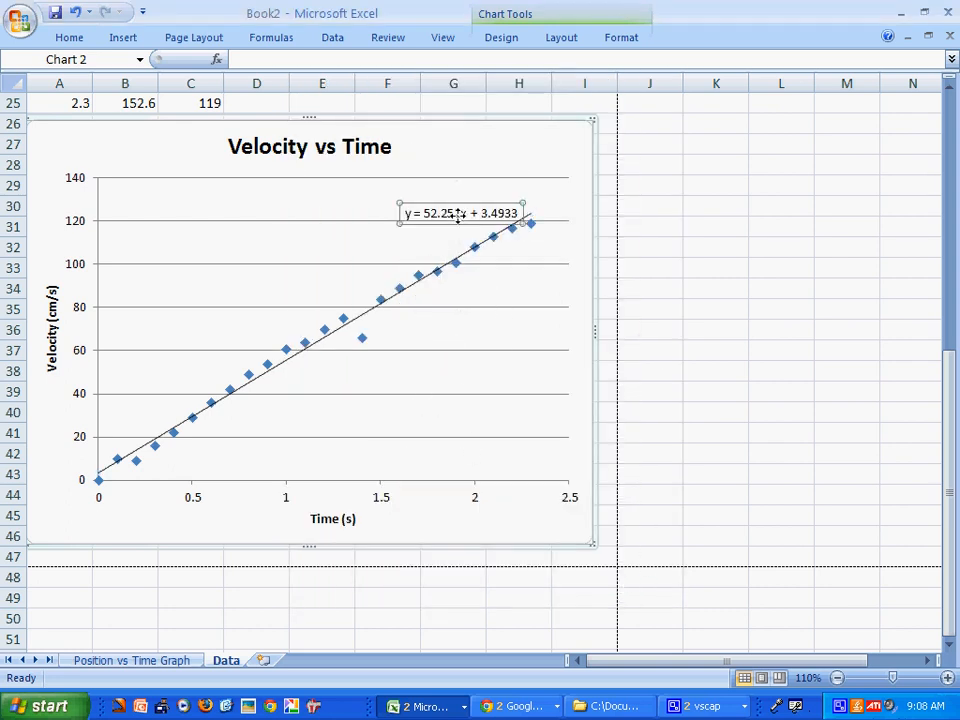
{"action": "left_click_drag", "start_coordinate": [462, 197], "coordinate": [464, 158]}
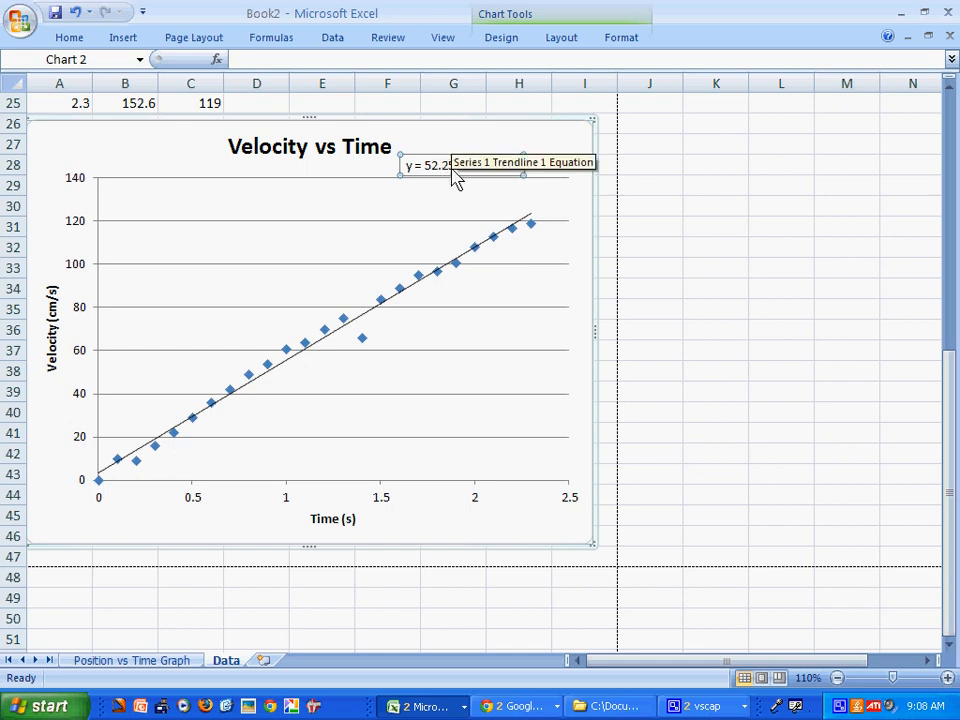
- Compare the x² coefficient of the Position vs Time trendline equation with the slope in the velocity trendline equation on the Data sheet
{"action": "left_click", "coordinate": [148, 668]}
{"action": "double_click", "coordinate": [664, 194]}
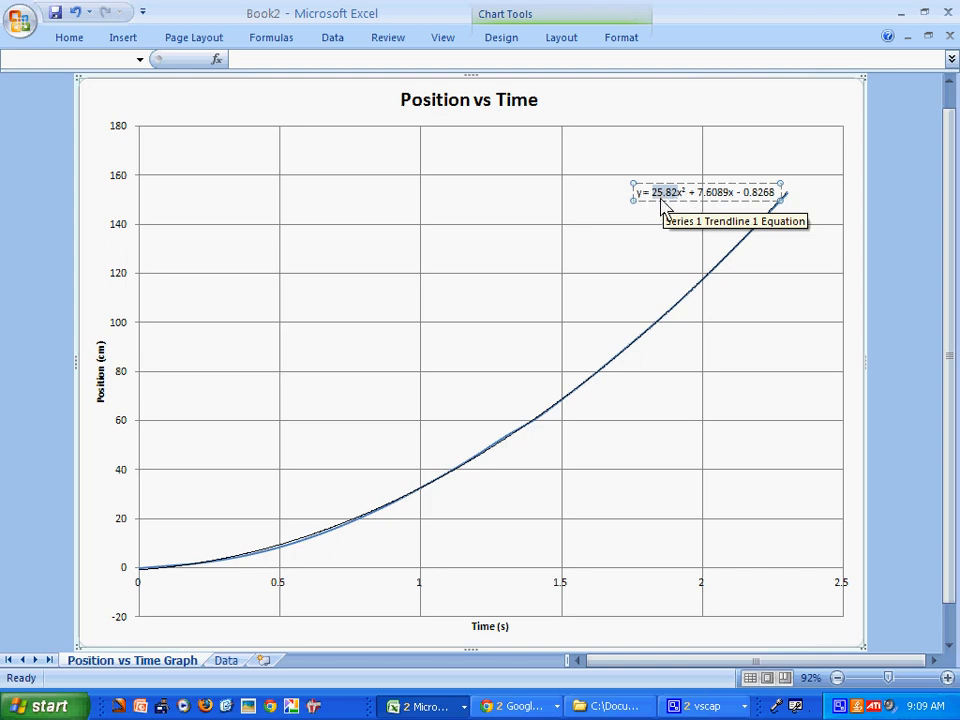
{"action": "left_click", "coordinate": [226, 662]}
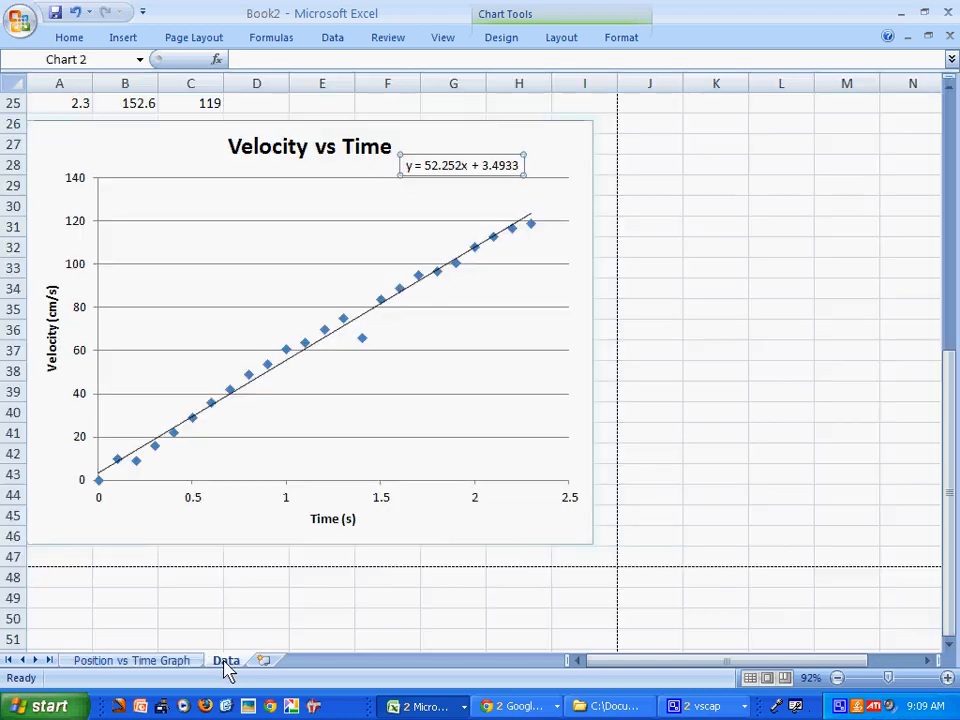
{"action": "left_click", "coordinate": [383, 104]}
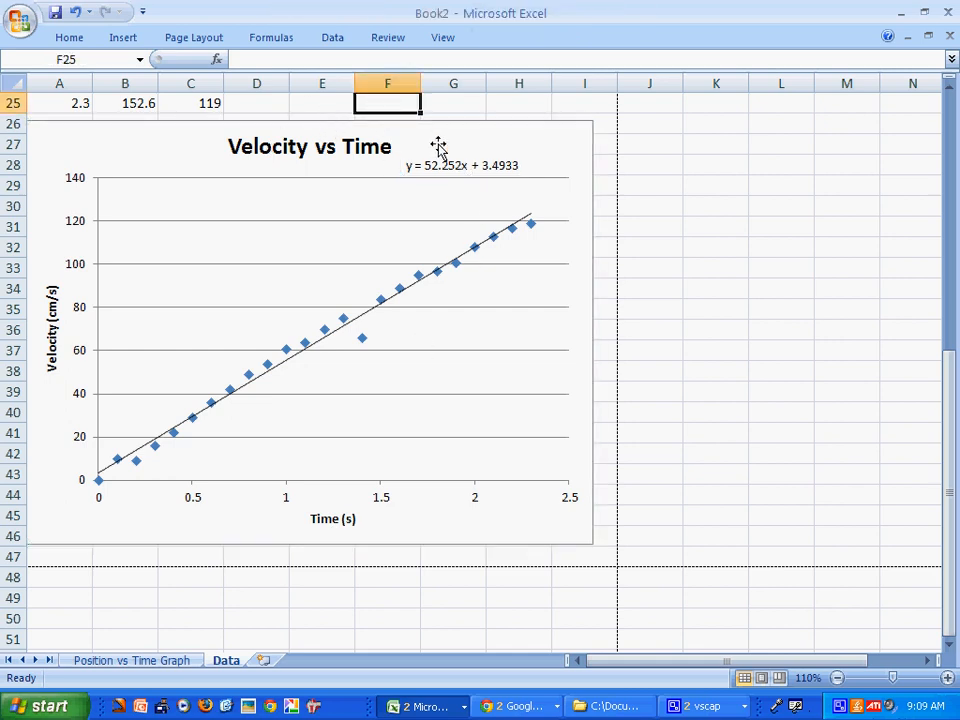